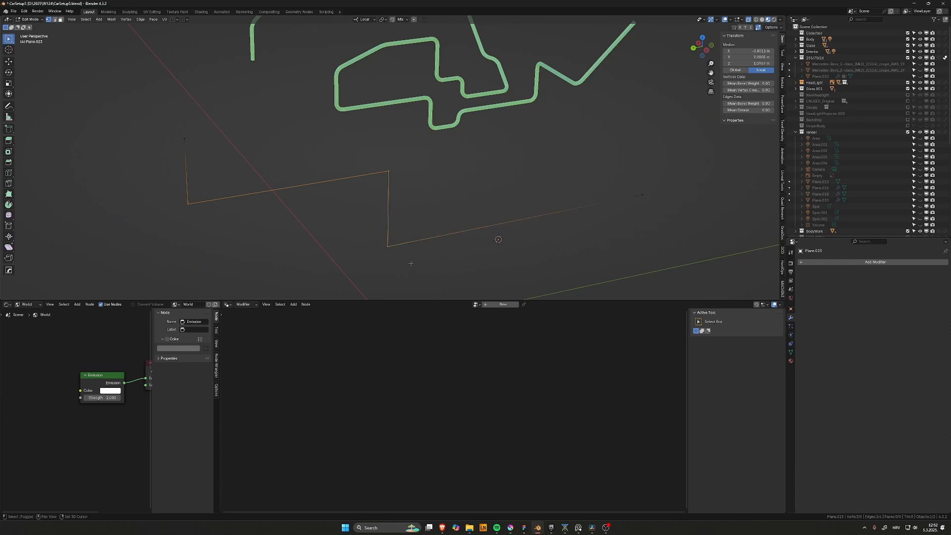
# - Round the sharp corners of the zigzag polyline with a multi-segment vertex bevel
pyautogui.hotkey('ctrl', 'shift', 'b')
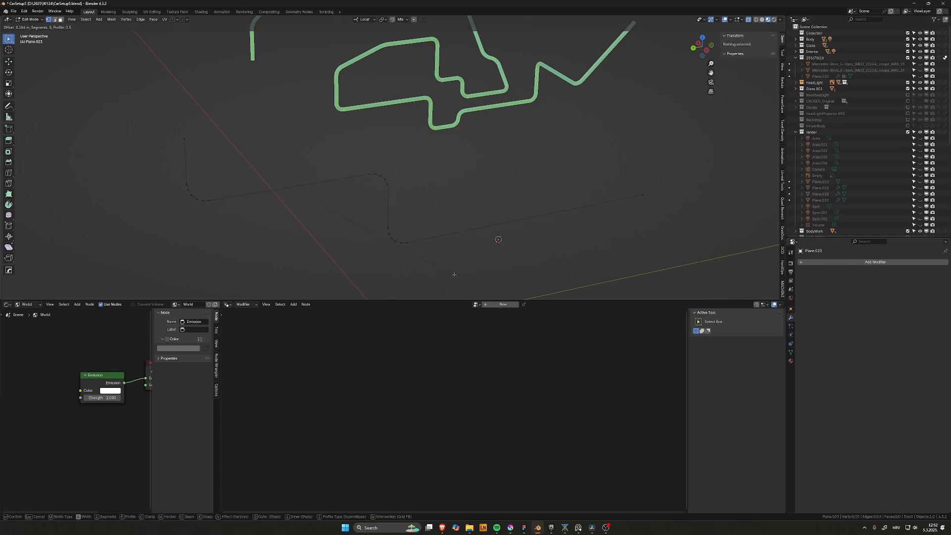
pyautogui.click(454, 274)
pyautogui.press('Tab')
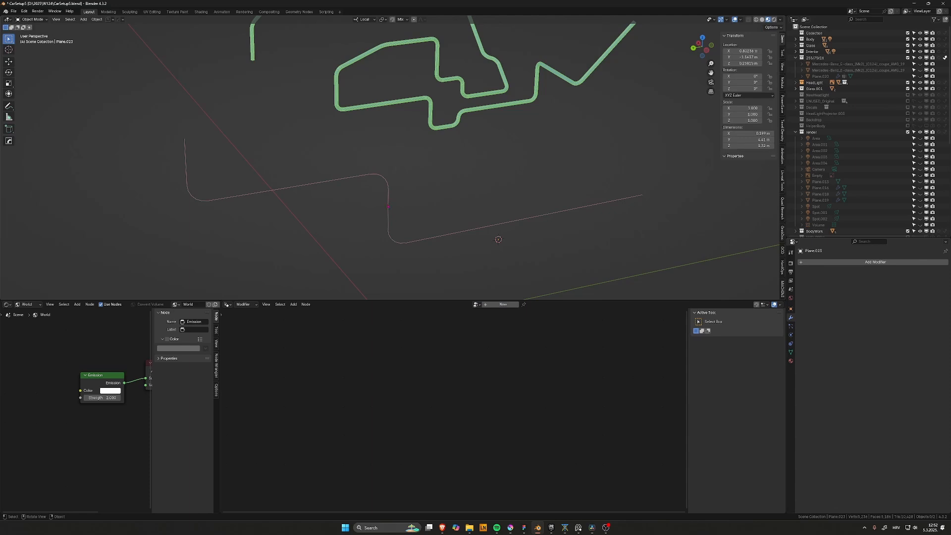
# - Convert the rounded polyline mesh into a curve object
pyautogui.rightClick(388, 206)
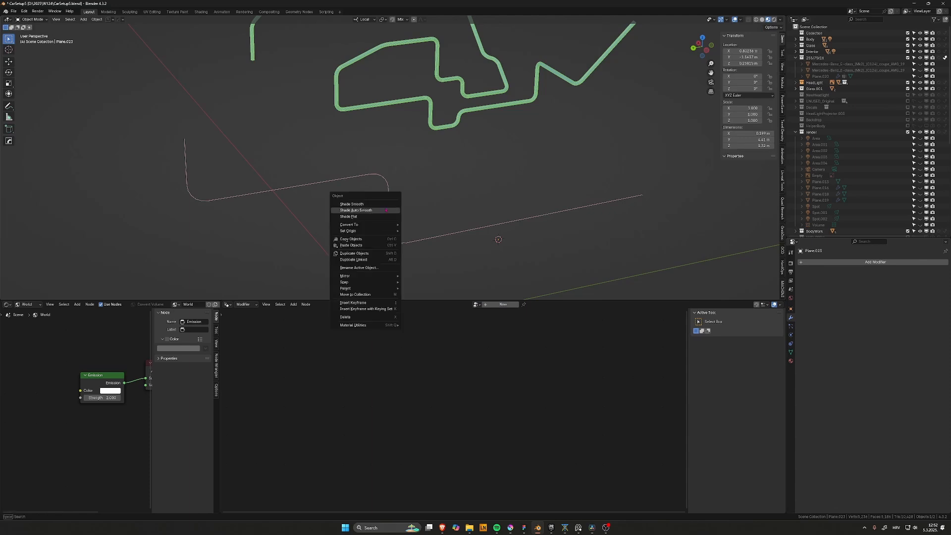
pyautogui.press('Escape')
pyautogui.press('q')
pyautogui.click(386, 182)
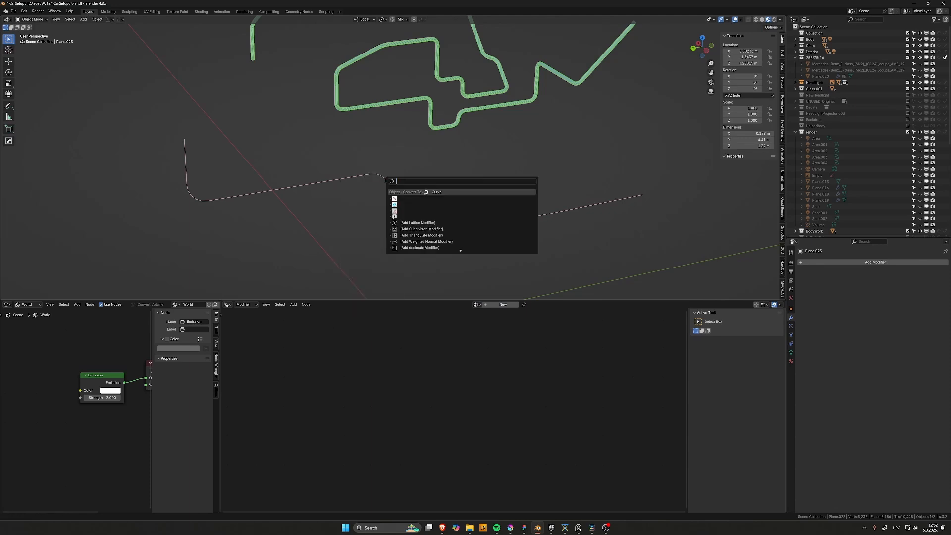
pyautogui.press('Return')
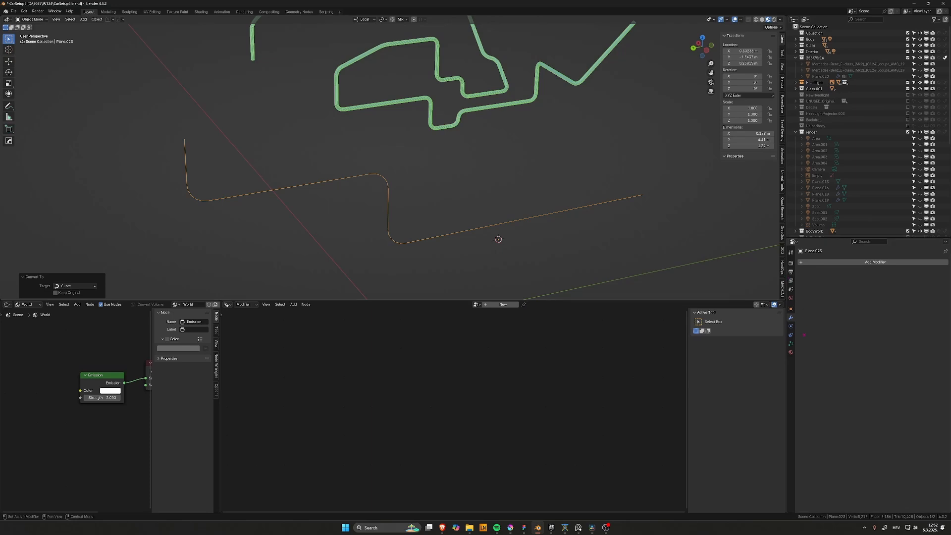
# - Thicken the curve into a round pipe with a bevel depth of 0.07 m
pyautogui.click(791, 344)
pyautogui.click(898, 424)
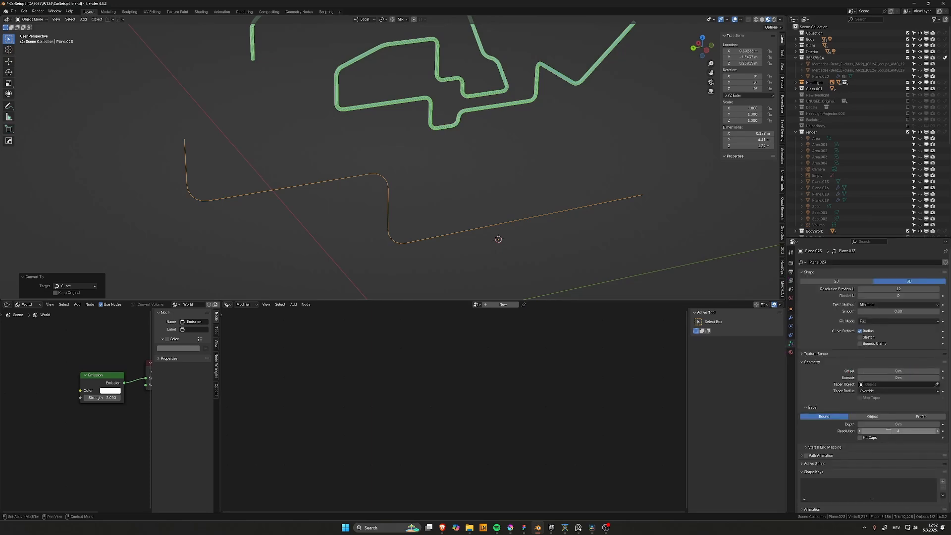
pyautogui.write('0.05')
pyautogui.press('Return')
pyautogui.moveTo(898, 424); pyautogui.dragTo(899, 424)
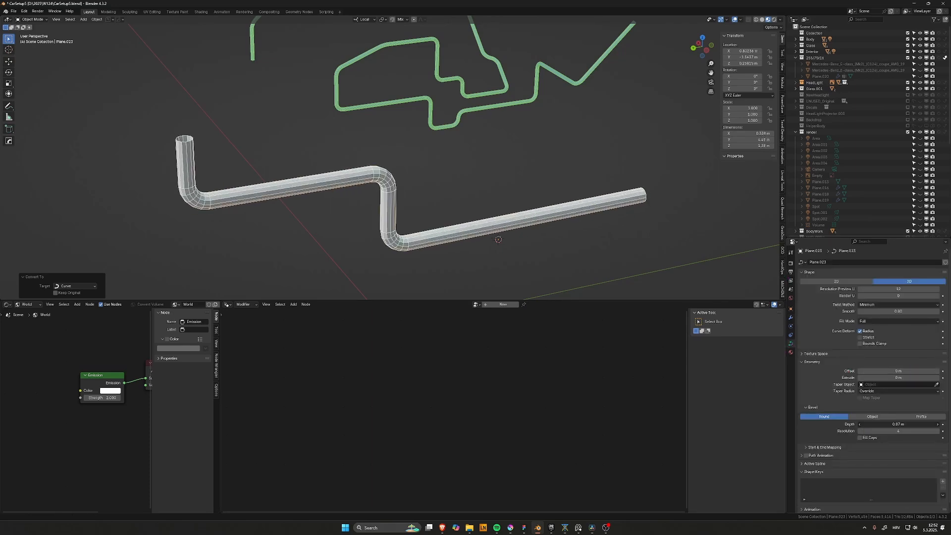
pyautogui.click(626, 228)
# - Lower the end point of the pipe's long free segment along the Z axis
pyautogui.scroll(-2, 626, 227)
pyautogui.click(397, 215)
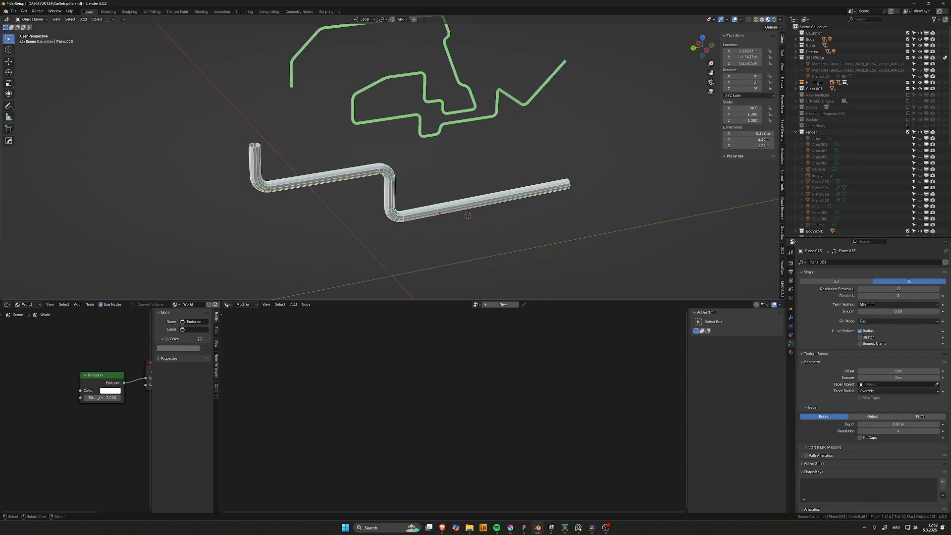
pyautogui.press('Tab')
pyautogui.click(568, 183)
pyautogui.press('g')
pyautogui.press('z')
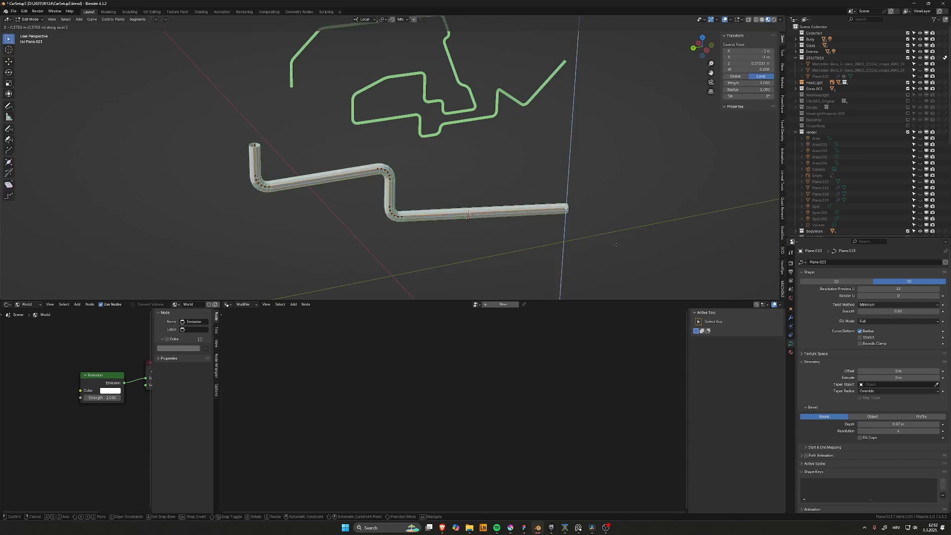
pyautogui.click(610, 242)
# - Extend the pipe from its lowered end with a short horizontal segment along Y and a tall vertical segment
pyautogui.press('e')
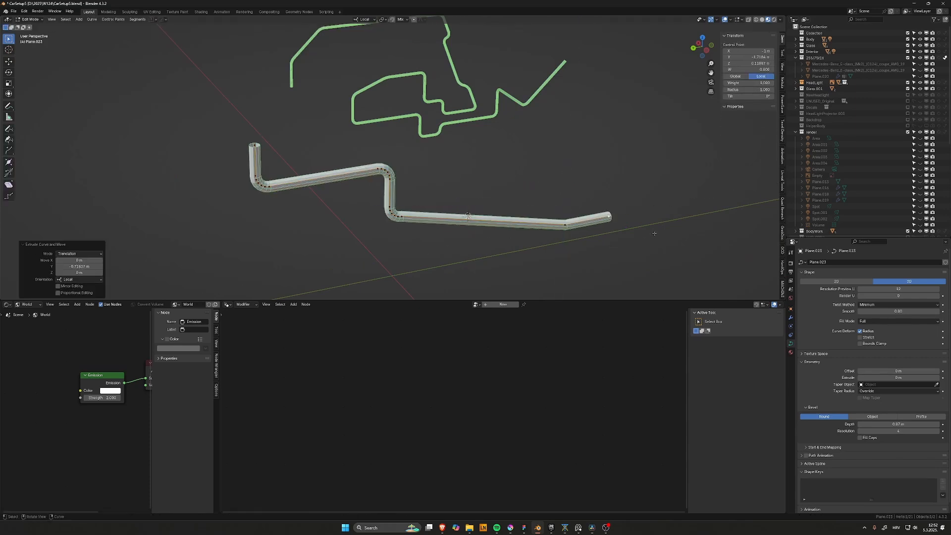
pyautogui.press('z')
pyautogui.click(668, 173)
pyautogui.press('Tab')
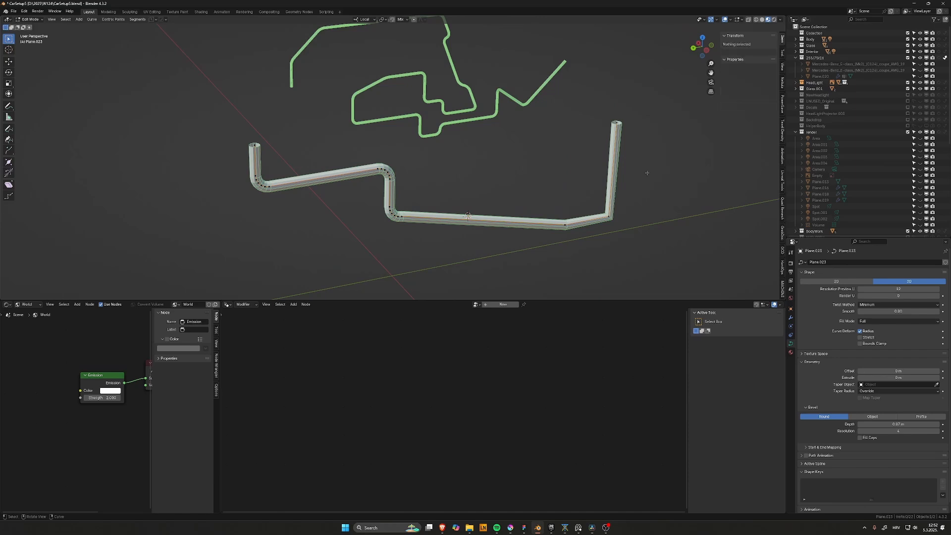
# - Subdivide the short bottom segment between the pipe's two lower corner points, working in a side view
pyautogui.hotkey('ctrl', 'Tab')
pyautogui.click(518, 221)
pyautogui.keyDown('shift'); pyautogui.click(566, 225); pyautogui.keyUp('shift')
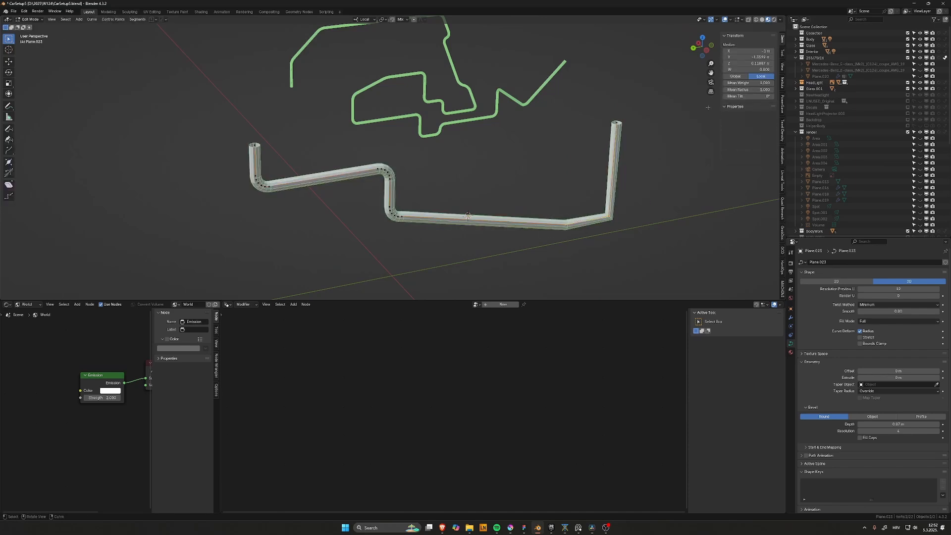
pyautogui.click(706, 50)
pyautogui.keyDown('shift'); pyautogui.moveTo(590, 187); pyautogui.dragTo(525, 160, button='middle'); pyautogui.keyUp('shift')
pyautogui.scroll(3, 493, 211)
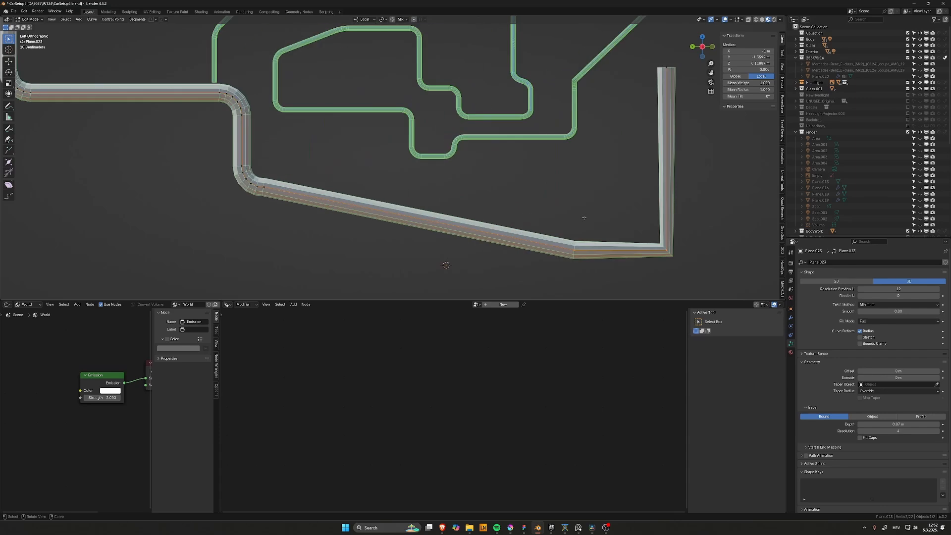
pyautogui.rightClick(500, 194)
pyautogui.click(501, 203)
# - Move the new middle point of the bottom segment close to the corner with the long sloping segment
pyautogui.click(558, 238)
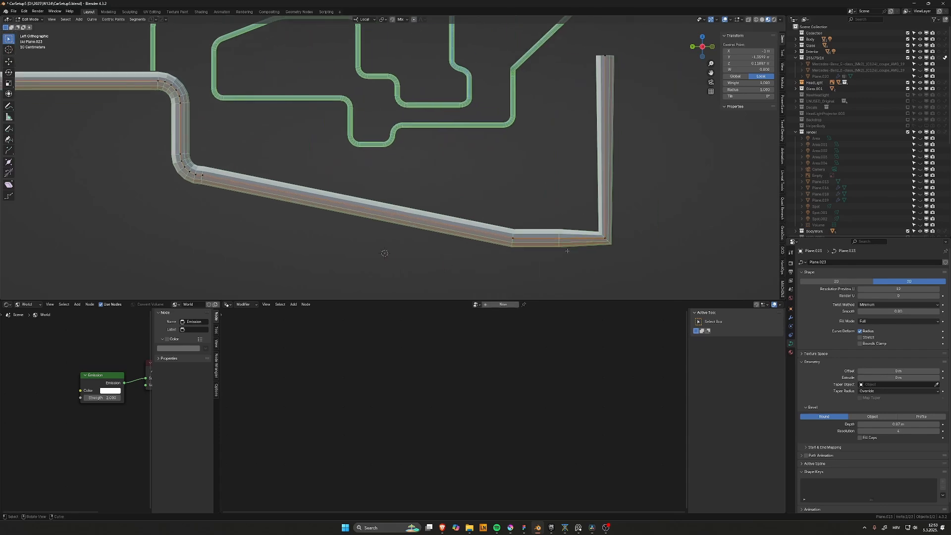
pyautogui.press('g')
pyautogui.click(525, 238)
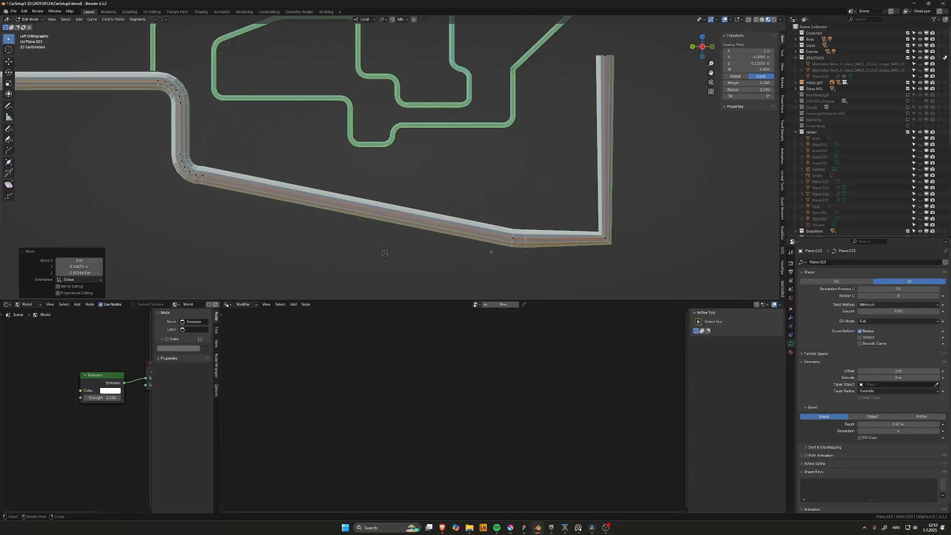
# - Subdivide the tiny segment between the corner point and the point beside it
pyautogui.hotkey('alt', 'a')
pyautogui.moveTo(502, 214); pyautogui.dragTo(519, 253)
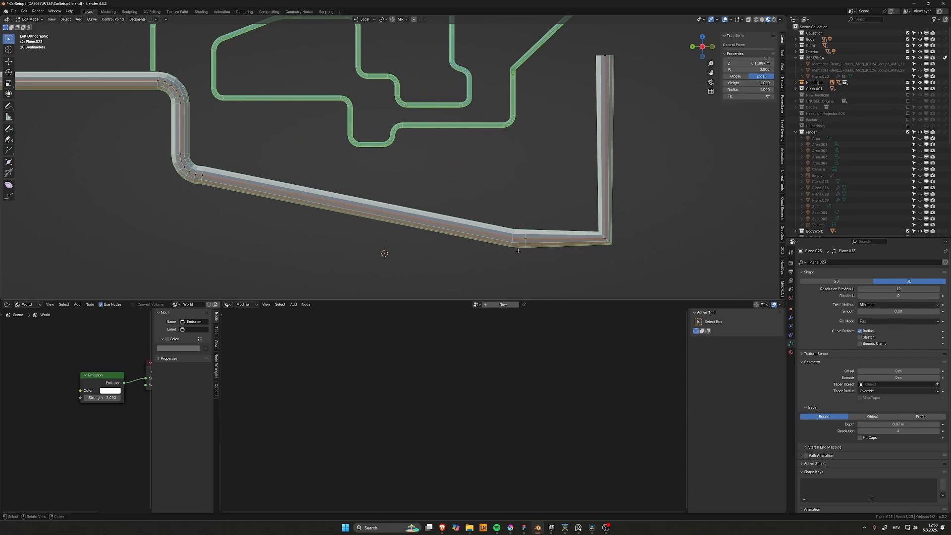
pyautogui.keyDown('shift'); pyautogui.click(525, 238); pyautogui.keyUp('shift')
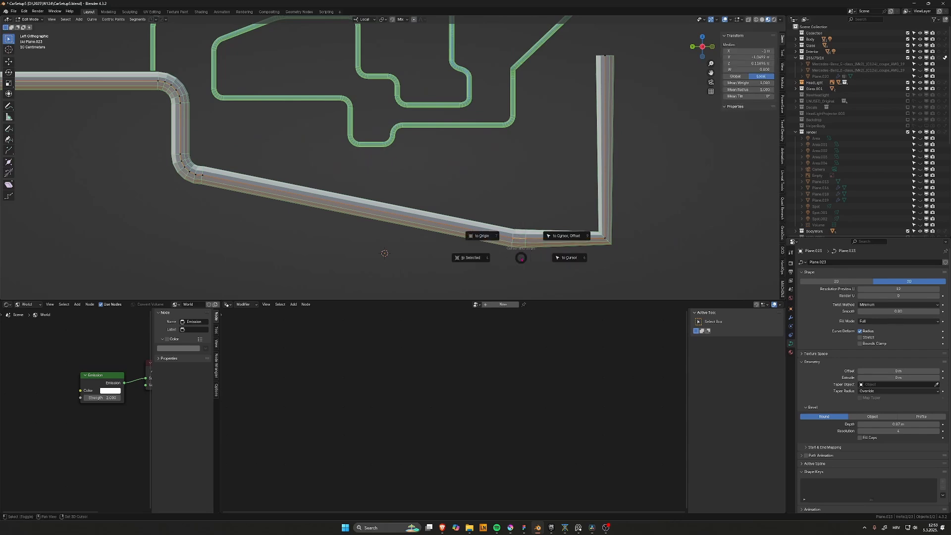
pyautogui.rightClick(523, 257)
pyautogui.click(521, 258)
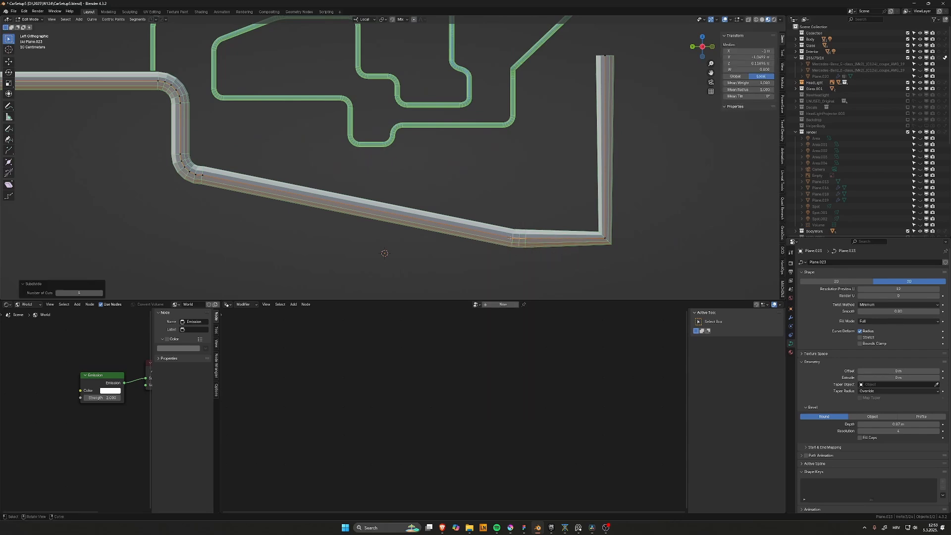
# - Reposition the corner's control points by hand to shape a manual bend, and leave edit mode
pyautogui.click(513, 242)
pyautogui.press('g')
pyautogui.click(508, 260)
pyautogui.click(521, 239)
pyautogui.press('g')
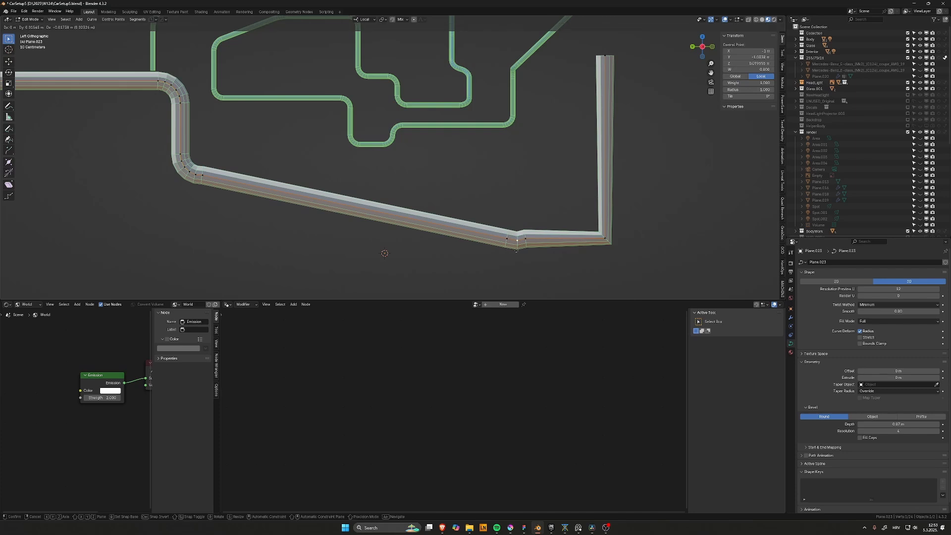
pyautogui.click(520, 242)
pyautogui.press('g')
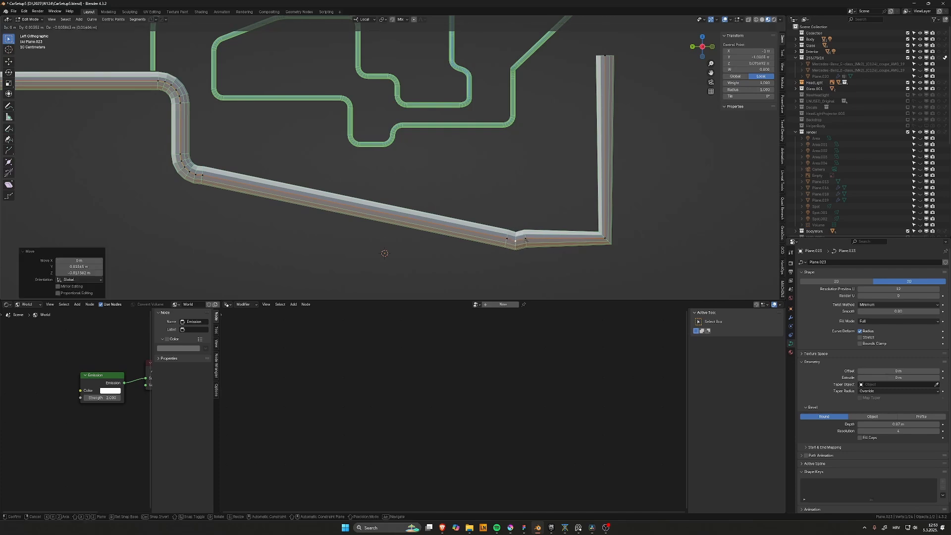
pyautogui.click(526, 241)
pyautogui.click(610, 239)
pyautogui.click(638, 240)
pyautogui.press('Tab')
# - Examine the extended pipe in perspective, comparing its hand-shaped corner with the beveled ones
pyautogui.scroll(-3, 555, 213)
pyautogui.moveTo(495, 180); pyautogui.dragTo(608, 260, button='middle')
pyautogui.click(491, 211)
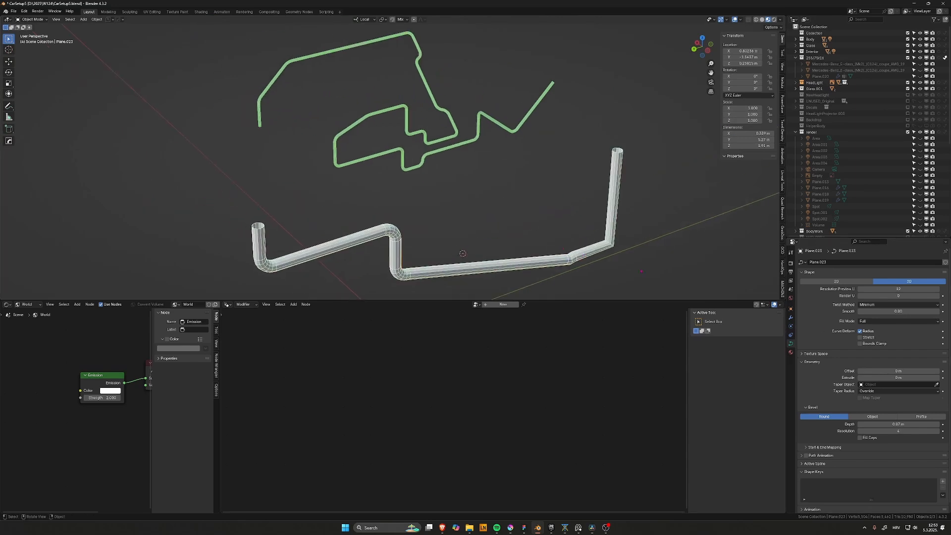
pyautogui.rightClick(527, 247)
pyautogui.press('Tab')
pyautogui.press('Tab')
pyautogui.click(569, 242)
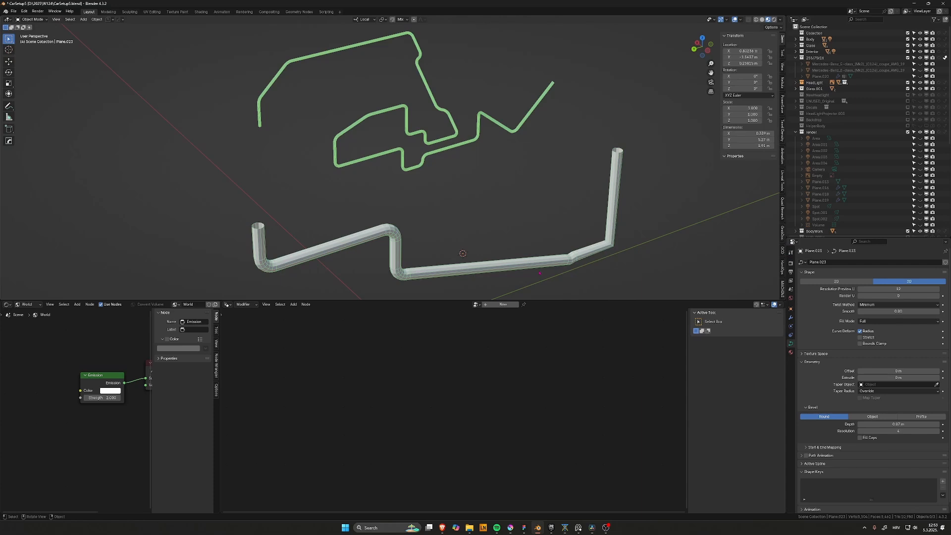
pyautogui.hotkey('ctrl', 'z')
pyautogui.click(791, 318)
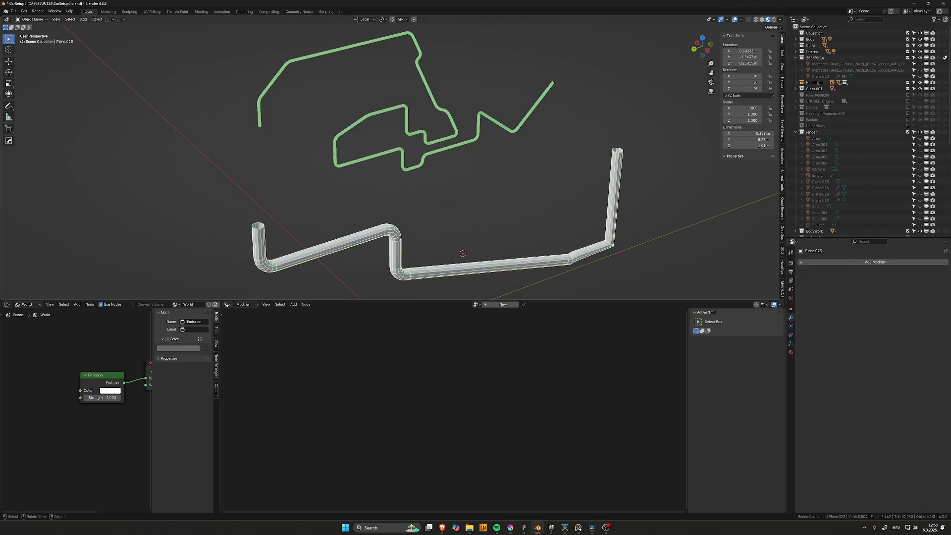
pyautogui.press('space')
pyautogui.click(580, 251)
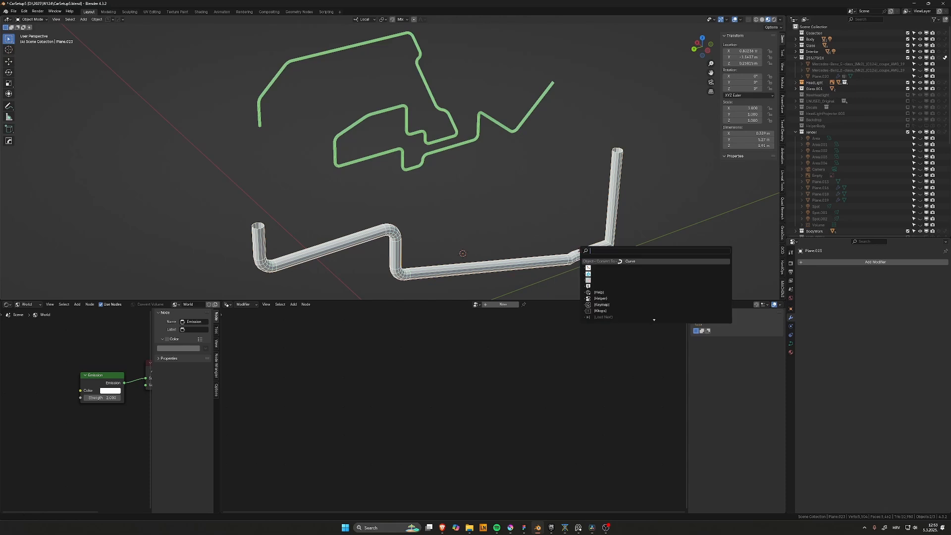
pyautogui.press('Escape')
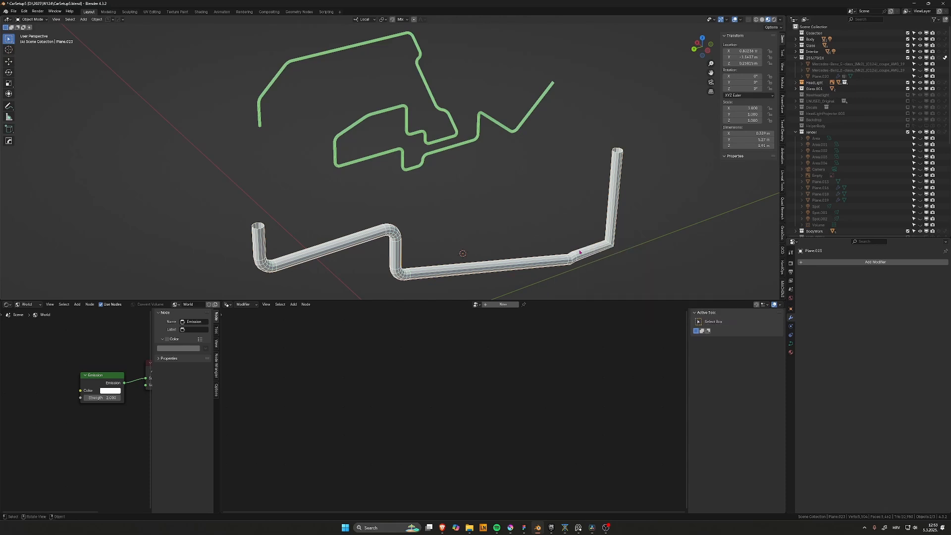
# - Undo the pipe extension, thickness, curve conversion and vertex bevel back to the sharp-cornered mesh polyline
pyautogui.hotkey('ctrl', 'z')
pyautogui.hotkey('ctrl', 'z')
pyautogui.hotkey('ctrl', 'z')
pyautogui.press('Tab')
pyautogui.hotkey('ctrl', 'z')
pyautogui.hotkey('ctrl', 'z')
pyautogui.hotkey('ctrl', 'z')
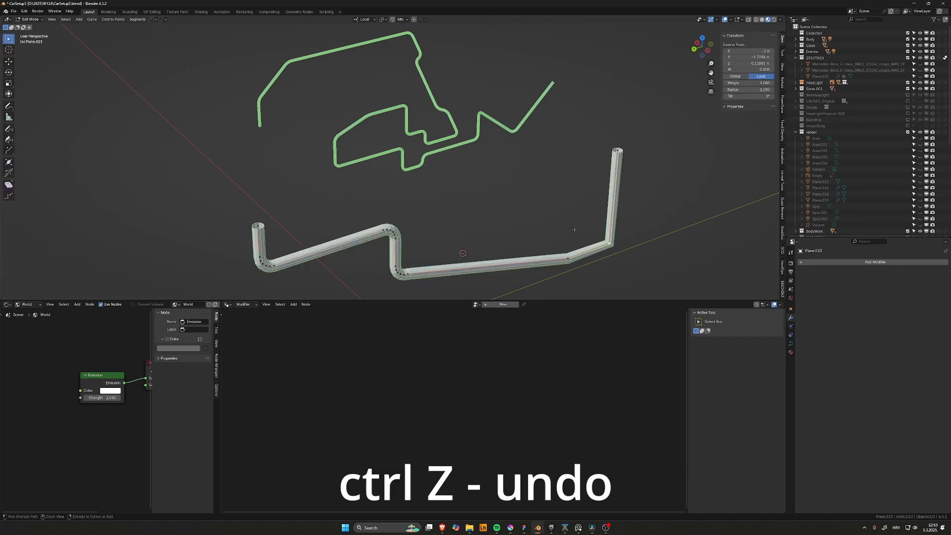
pyautogui.hotkey('ctrl', 'z')
pyautogui.hotkey('ctrl', 'z')
pyautogui.hotkey('ctrl', 'z')
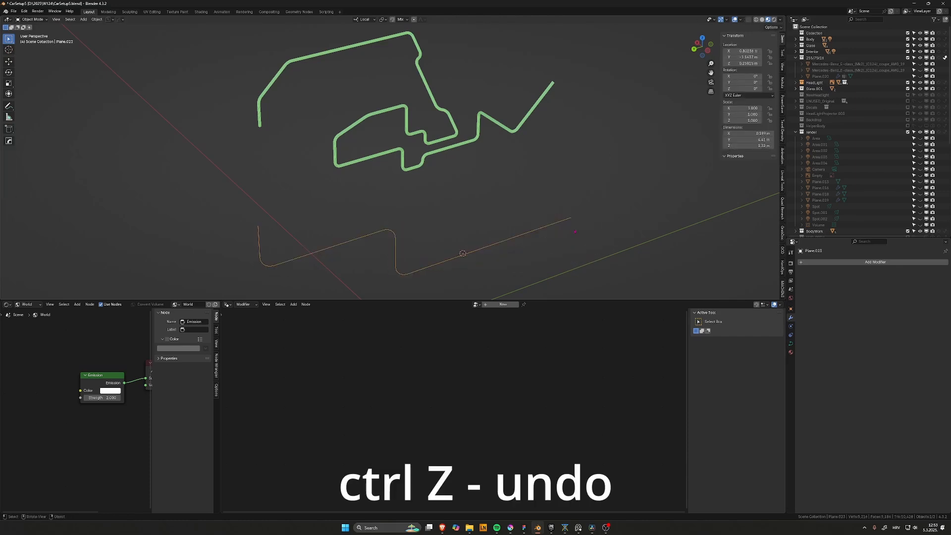
pyautogui.press('Tab')
pyautogui.click(590, 185)
# - Add a Bevel modifier to the polyline, set it to affect vertices, and increase its segments for rounder corners
pyautogui.hotkey('shift', 'a')
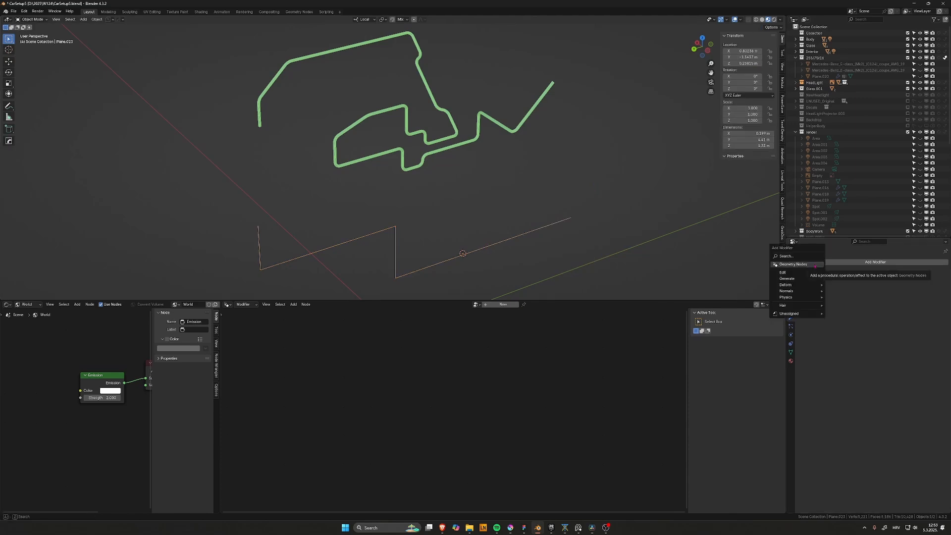
pyautogui.write('beve')
pyautogui.press('Return')
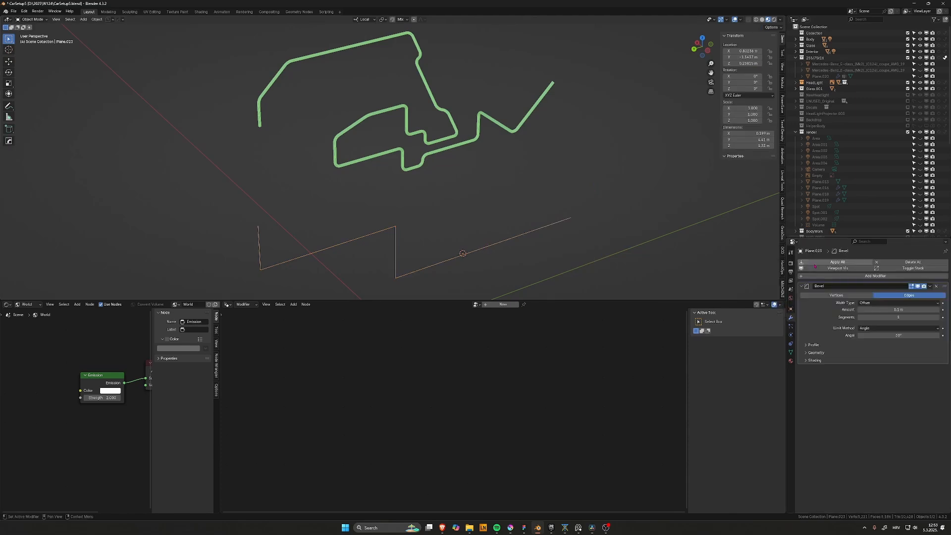
pyautogui.click(836, 295)
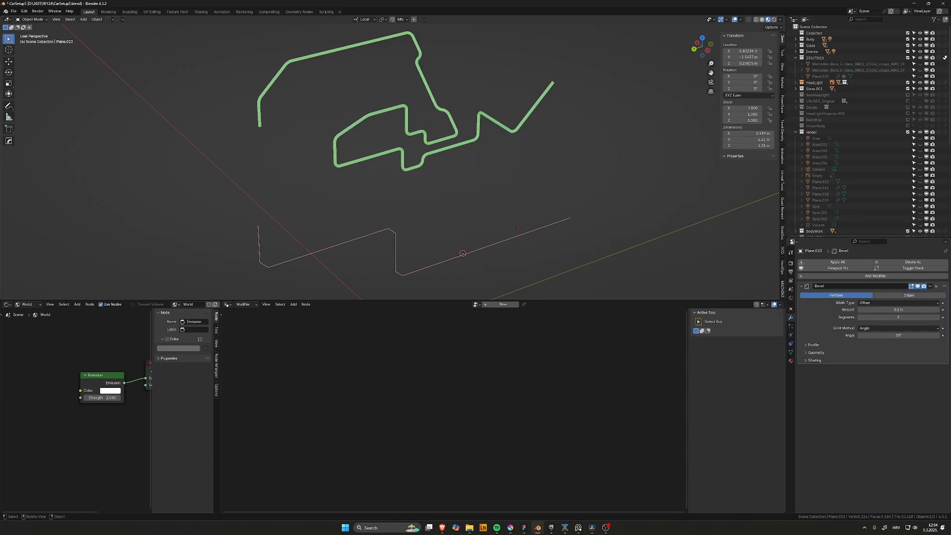
pyautogui.click(882, 317)
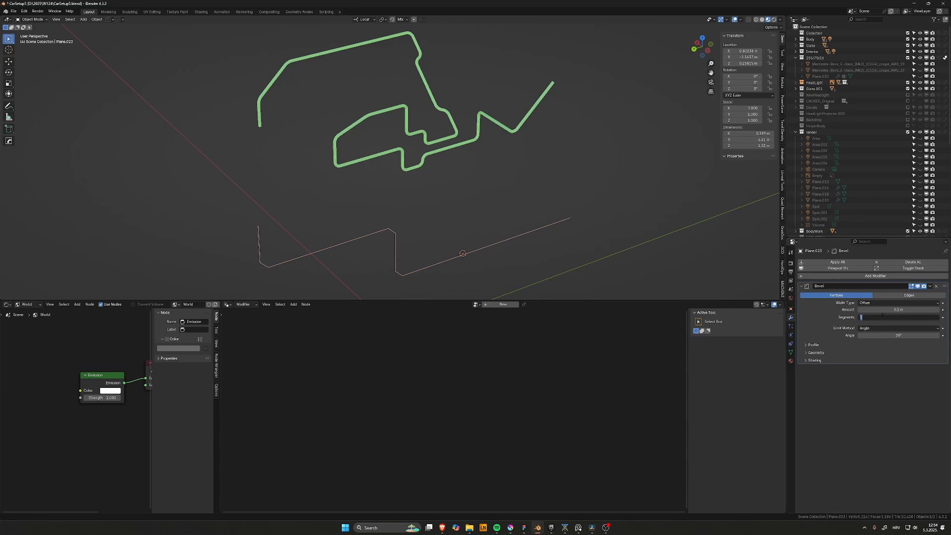
pyautogui.press('Return')
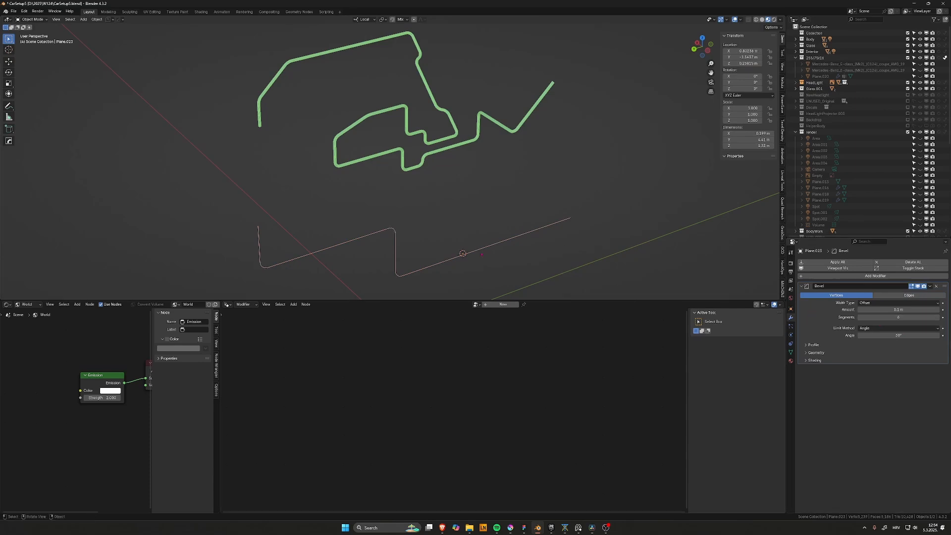
# - Move the polyline's vertical end edge outward along its local X axis while the Bevel modifier stays active
pyautogui.keyDown('shift'); pyautogui.moveTo(454, 236); pyautogui.dragTo(513, 202, button='middle'); pyautogui.keyUp('shift')
pyautogui.press('Tab')
pyautogui.click(439, 202)
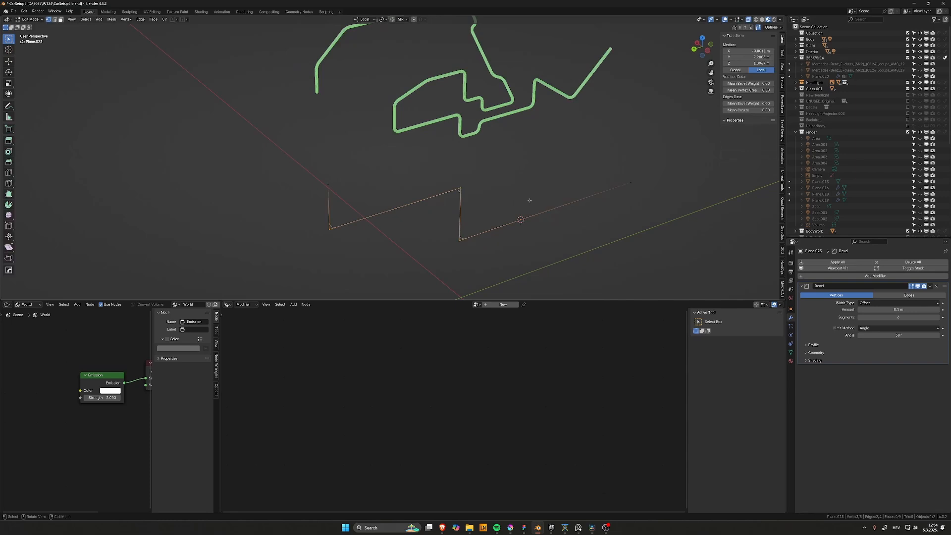
pyautogui.press('Tab')
pyautogui.click(528, 168)
pyautogui.press('Tab')
pyautogui.click(462, 195)
pyautogui.moveTo(465, 198); pyautogui.dragTo(488, 213, button='middle')
pyautogui.press('g')
pyautogui.press('x')
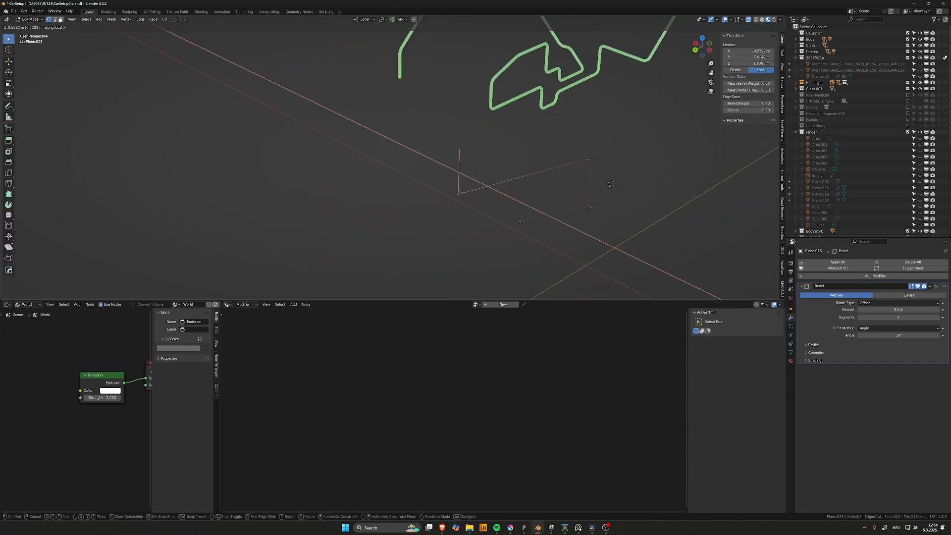
pyautogui.click(427, 184)
pyautogui.press('Tab')
pyautogui.click(515, 187)
pyautogui.press('Tab')
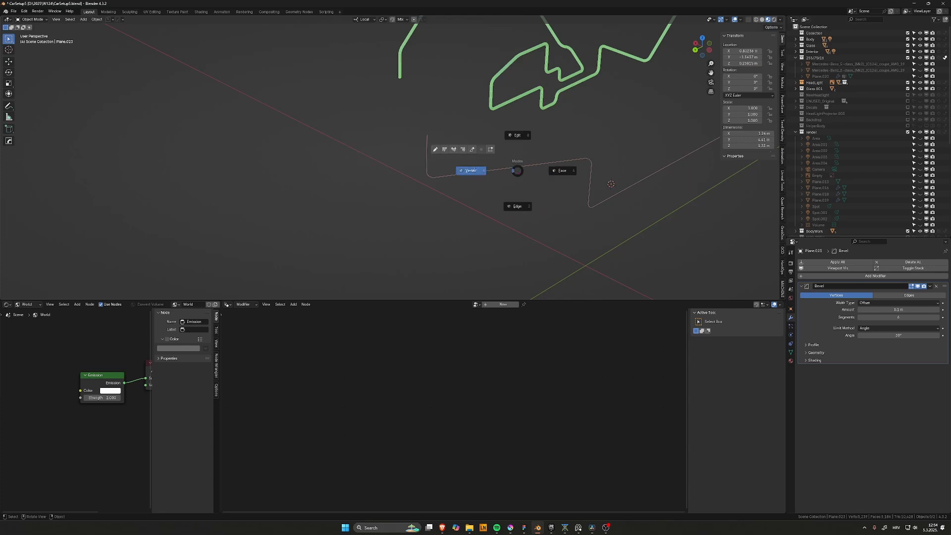
# - Select the polyline's lower end vertex and move it about 0.45 m down along its local Z axis
pyautogui.click(488, 171)
pyautogui.keyDown('shift'); pyautogui.moveTo(488, 171); pyautogui.dragTo(316, 186, button='middle'); pyautogui.keyUp('shift')
pyautogui.moveTo(593, 186); pyautogui.dragTo(521, 136)
pyautogui.press('g')
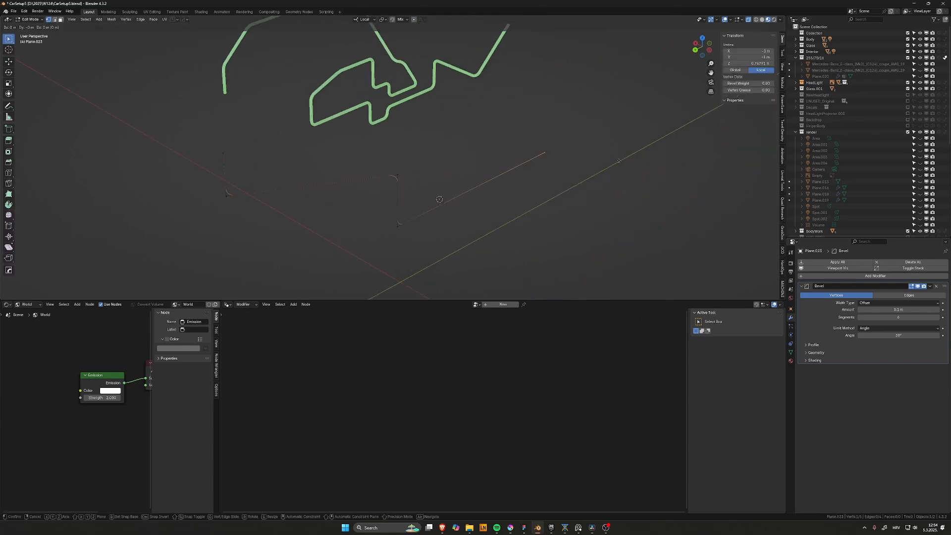
pyautogui.press('z')
pyautogui.click(613, 195)
# - Extrude the polyline's lower end vertex about 1.56 m along negative local X and extrude it again upward along local Z
pyautogui.keyDown('shift'); pyautogui.moveTo(613, 196); pyautogui.dragTo(548, 184, button='middle'); pyautogui.keyUp('shift')
pyautogui.press('g')
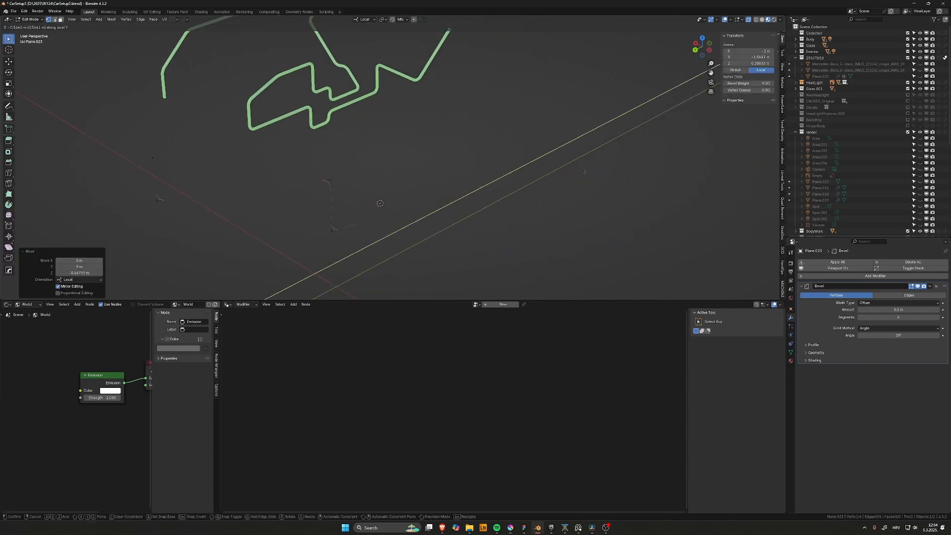
pyautogui.press('x')
pyautogui.click(658, 197)
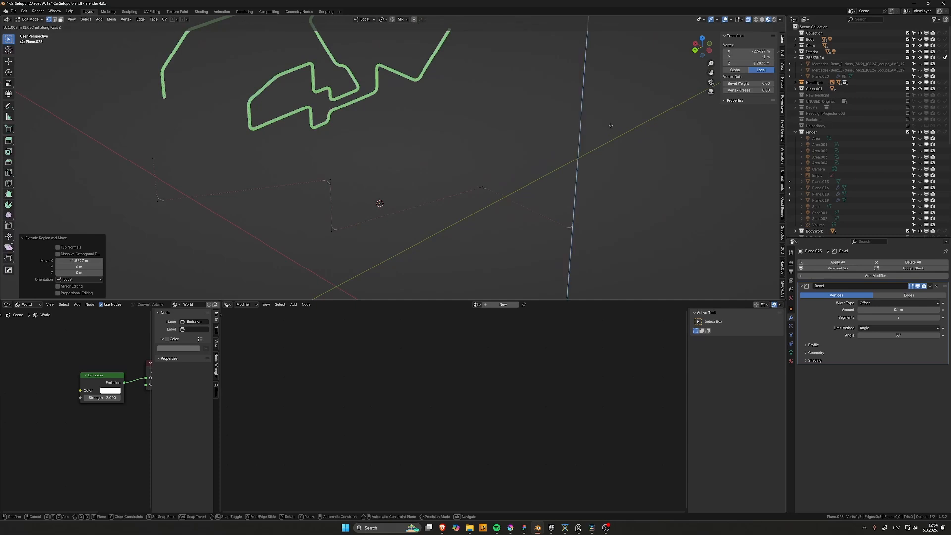
pyautogui.press('Tab')
pyautogui.click(548, 81)
pyautogui.moveTo(497, 194); pyautogui.dragTo(632, 196, button='middle')
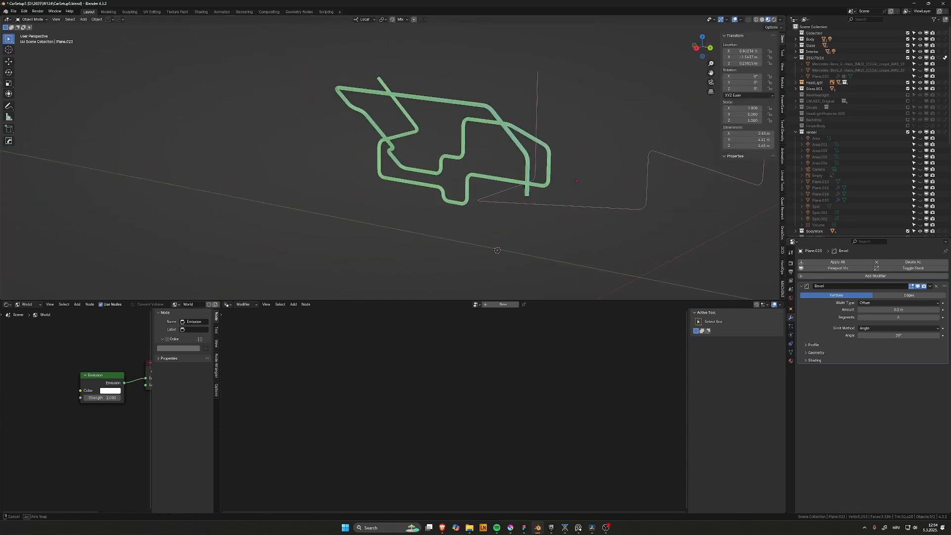
pyautogui.moveTo(379, 198); pyautogui.dragTo(470, 186, button='middle')
# - Set the Bevel modifier's limit method to Weight
pyautogui.press('Tab')
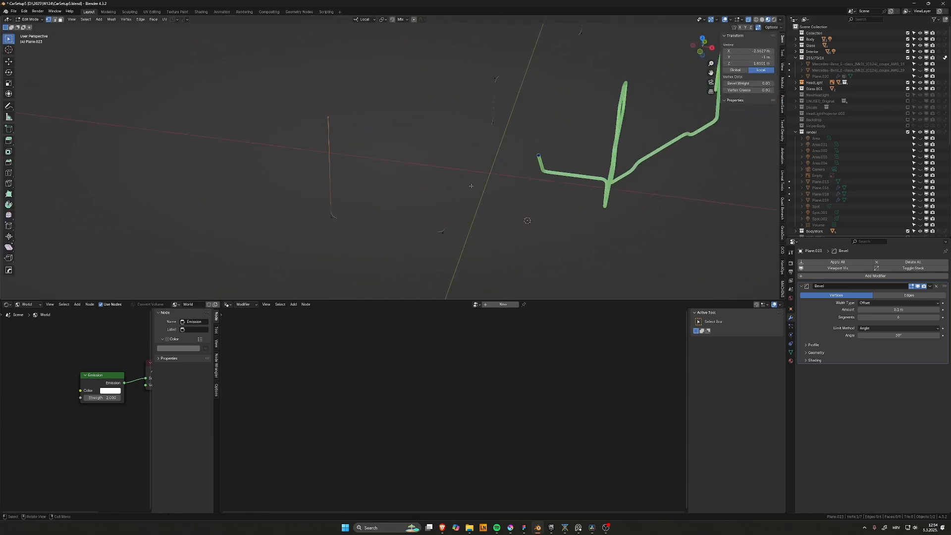
pyautogui.moveTo(470, 119); pyautogui.dragTo(459, 163, button='middle')
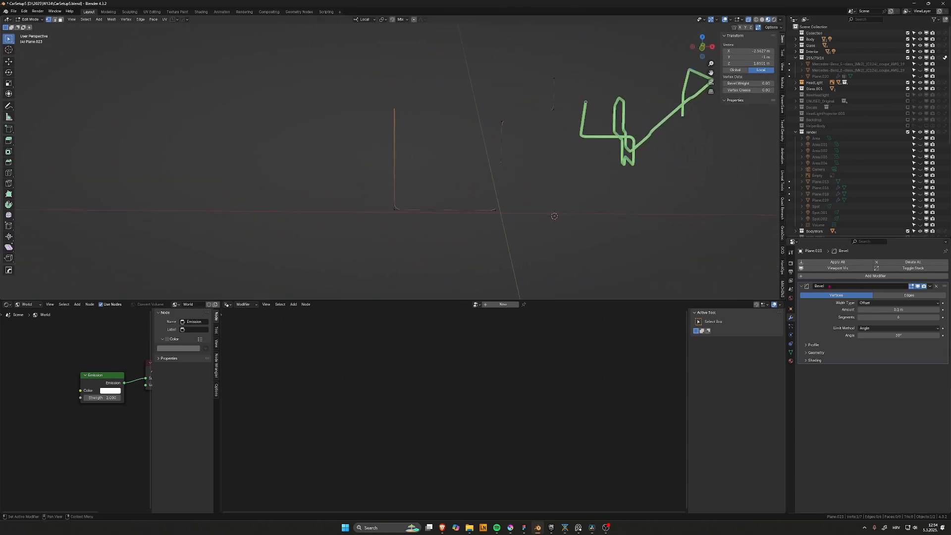
pyautogui.click(880, 329)
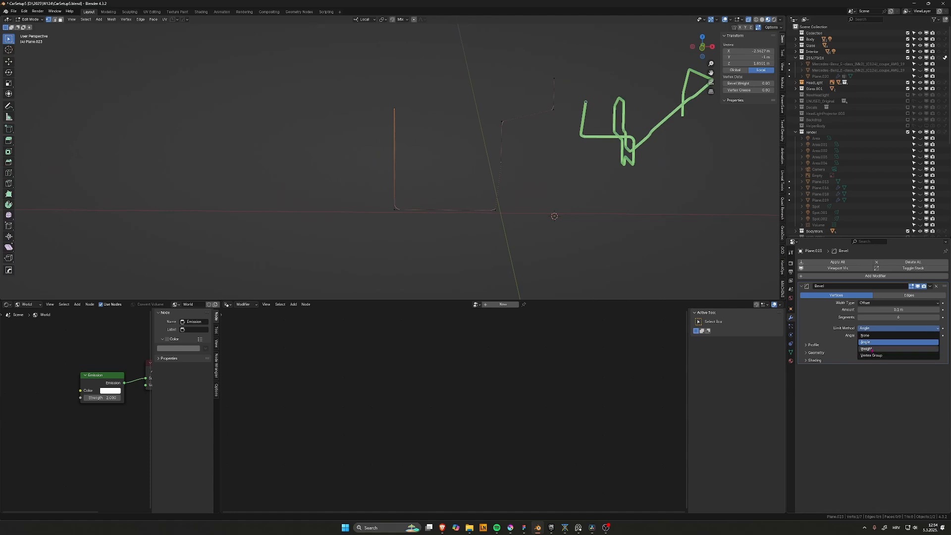
pyautogui.click(897, 349)
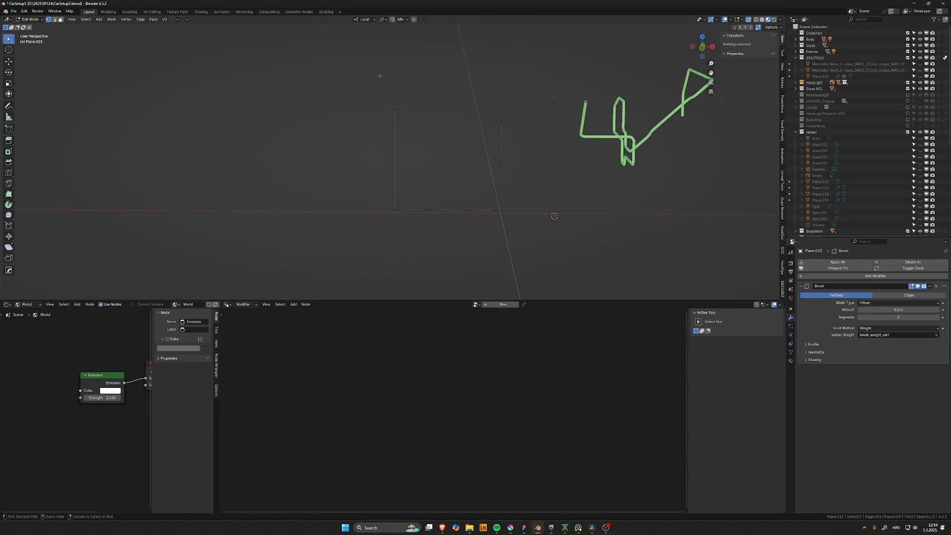
# - Set the mean bevel weight of all polyline vertices to 1 and the Bevel modifier's amount to 0.3 m
pyautogui.moveTo(348, 60); pyautogui.dragTo(609, 276)
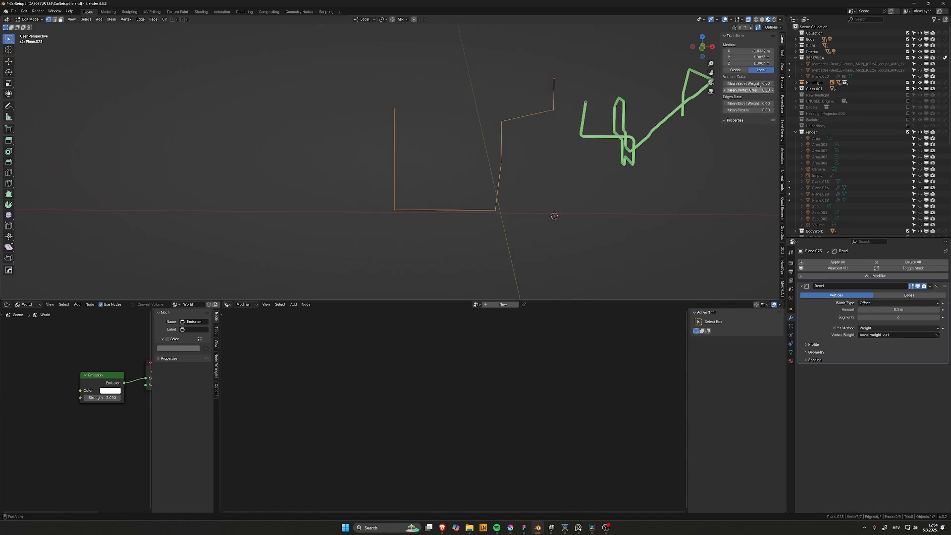
pyautogui.click(757, 83)
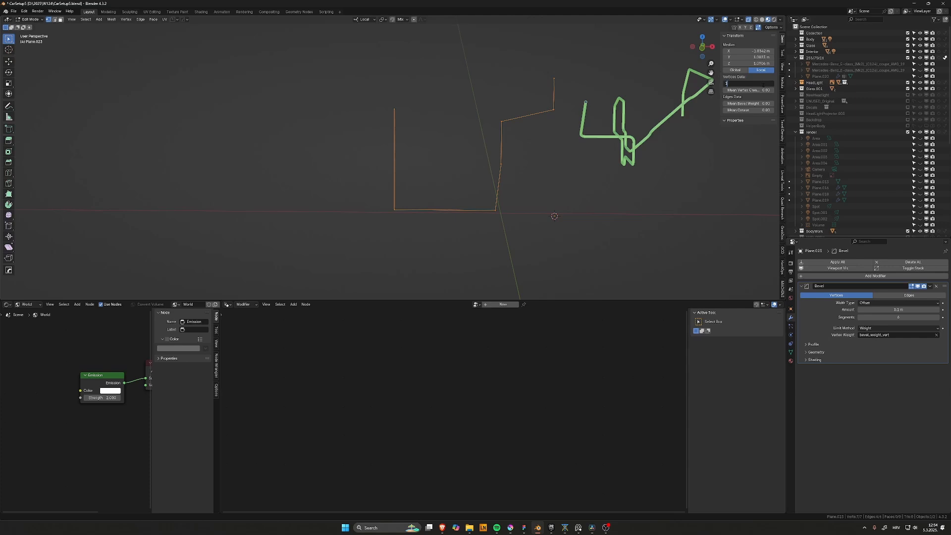
pyautogui.write('1')
pyautogui.press('Return')
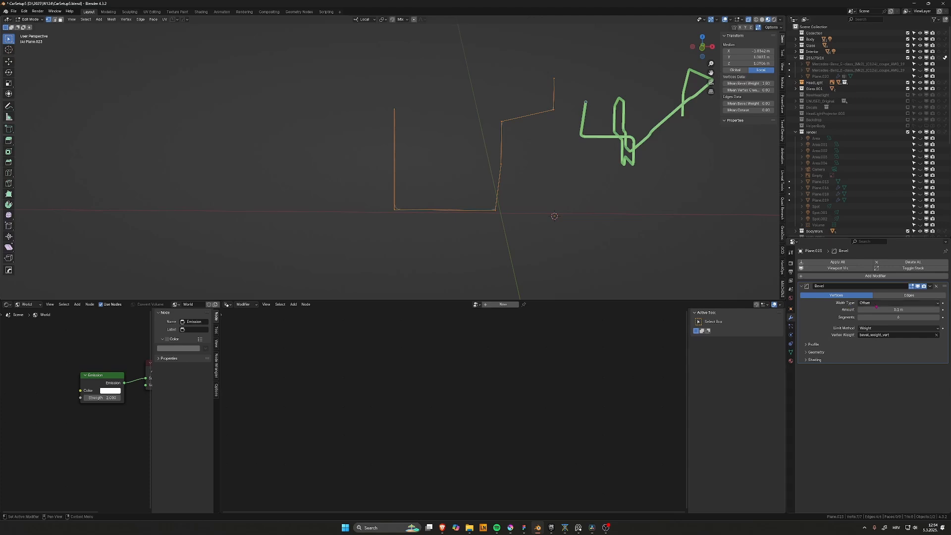
pyautogui.write('0.3')
pyautogui.press('Return')
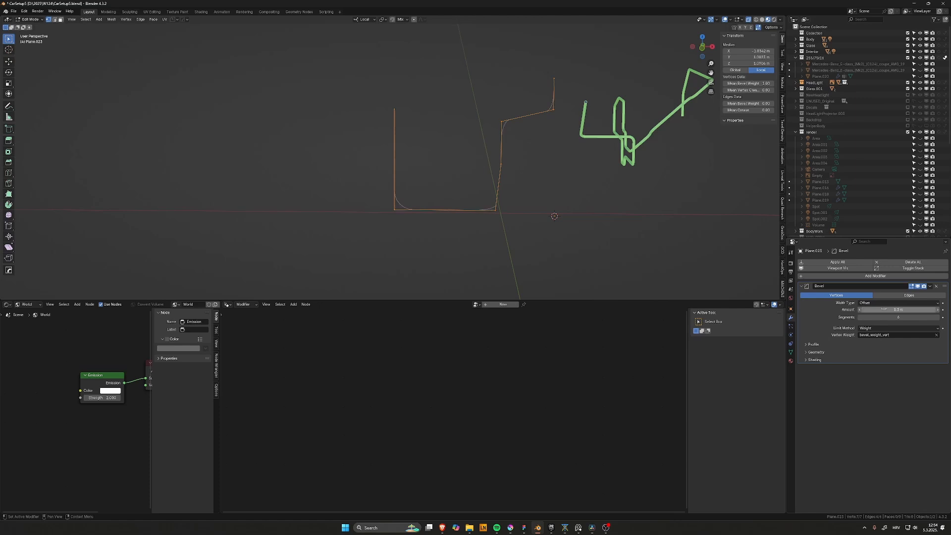
# - Set the mean bevel weight of the two vertices on the middle vertical segment to 0.5
pyautogui.click(535, 174)
pyautogui.moveTo(490, 111); pyautogui.dragTo(475, 114, button='middle')
pyautogui.moveTo(507, 112); pyautogui.dragTo(527, 195)
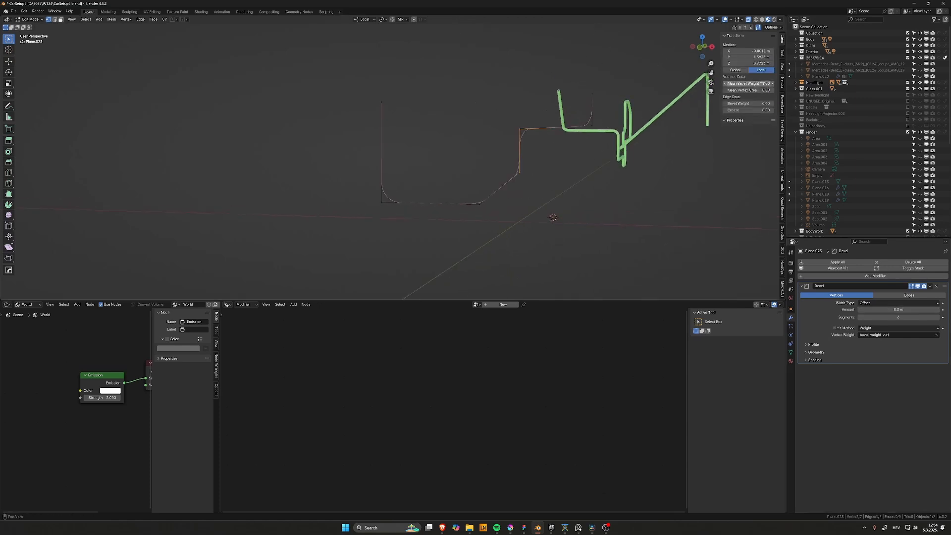
pyautogui.click(762, 83)
pyautogui.write('0.5')
pyautogui.press('Return')
pyautogui.press('Tab')
pyautogui.click(575, 159)
pyautogui.moveTo(525, 149); pyautogui.dragTo(505, 171, button='middle')
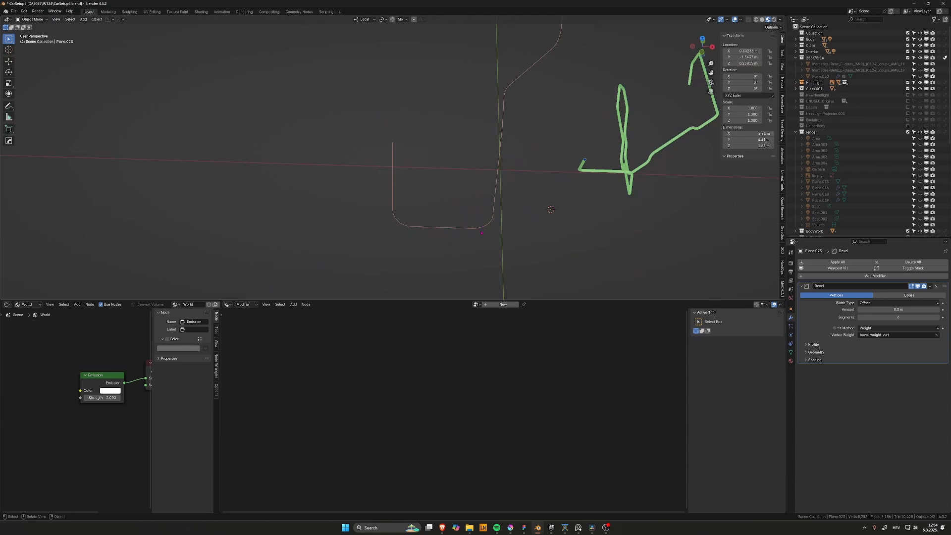
# - Try a bevel weight of 0.02 on the inner lower corner vertex, and set it to 0.2 instead
pyautogui.press('Tab')
pyautogui.click(436, 230)
pyautogui.moveTo(504, 235); pyautogui.dragTo(465, 207)
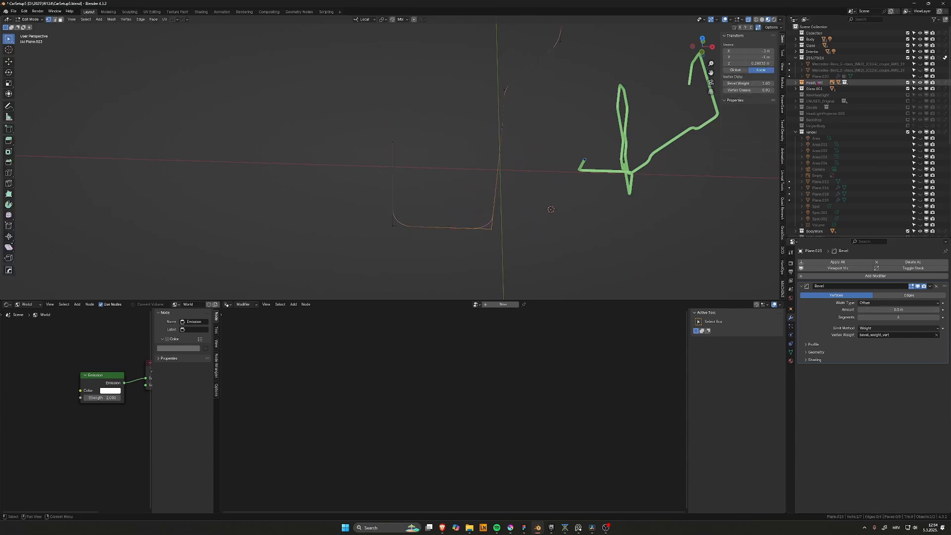
pyautogui.click(750, 83)
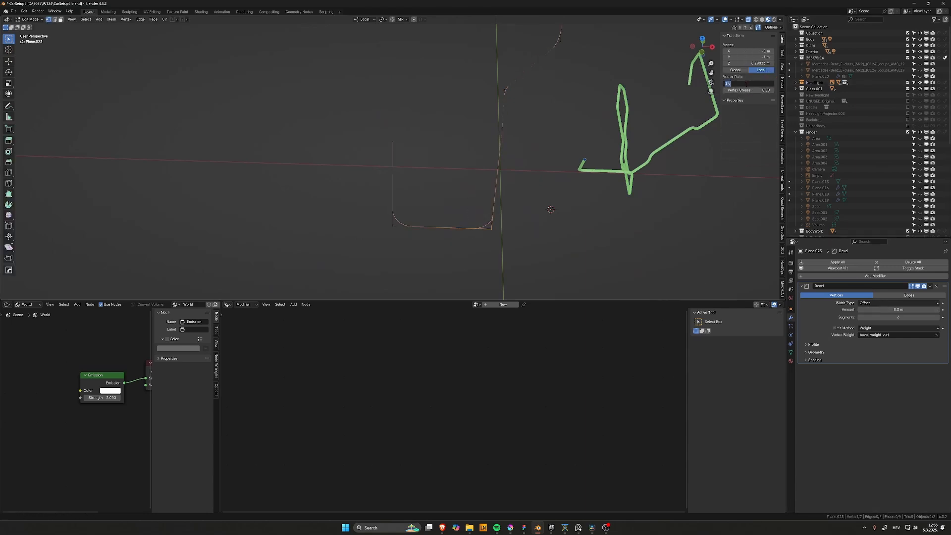
pyautogui.write('0.02')
pyautogui.press('Return')
pyautogui.click(750, 83)
pyautogui.write('0.2')
pyautogui.press('Return')
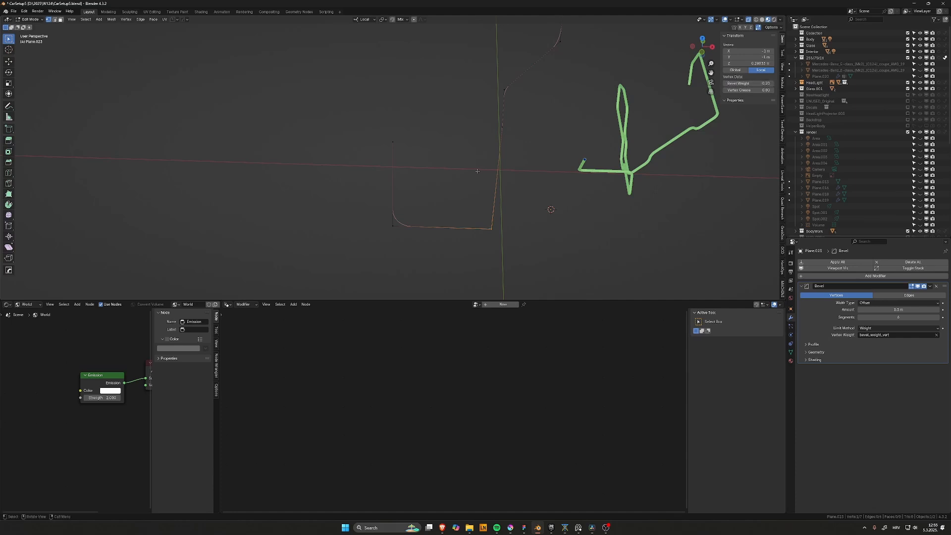
pyautogui.press('Tab')
pyautogui.click(478, 135)
pyautogui.moveTo(518, 193); pyautogui.dragTo(446, 145, button='middle')
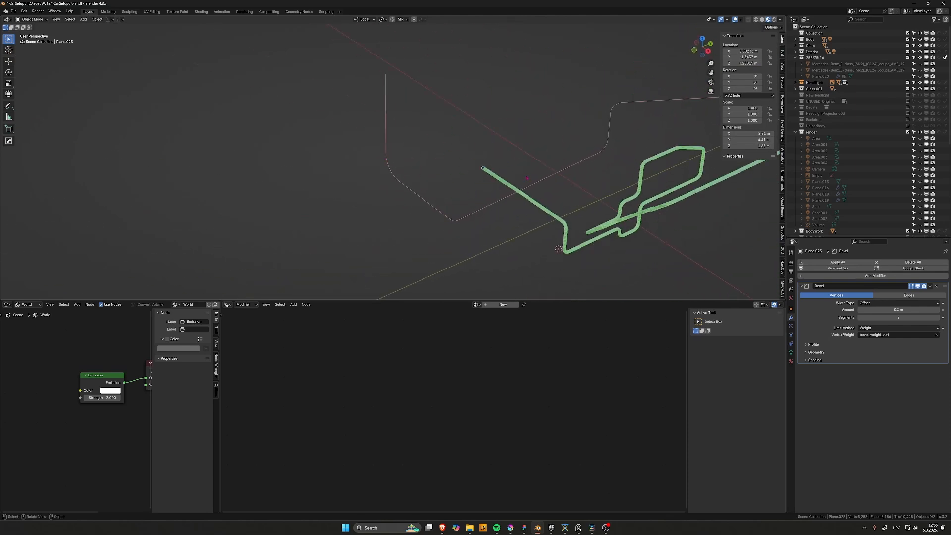
# - Raise the polyline's far upper end edge along local Z and shift it about 0.98 m along local X
pyautogui.keyDown('shift'); pyautogui.moveTo(613, 120); pyautogui.dragTo(428, 179, button='middle'); pyautogui.keyUp('shift')
pyautogui.press('Tab')
pyautogui.click(540, 155)
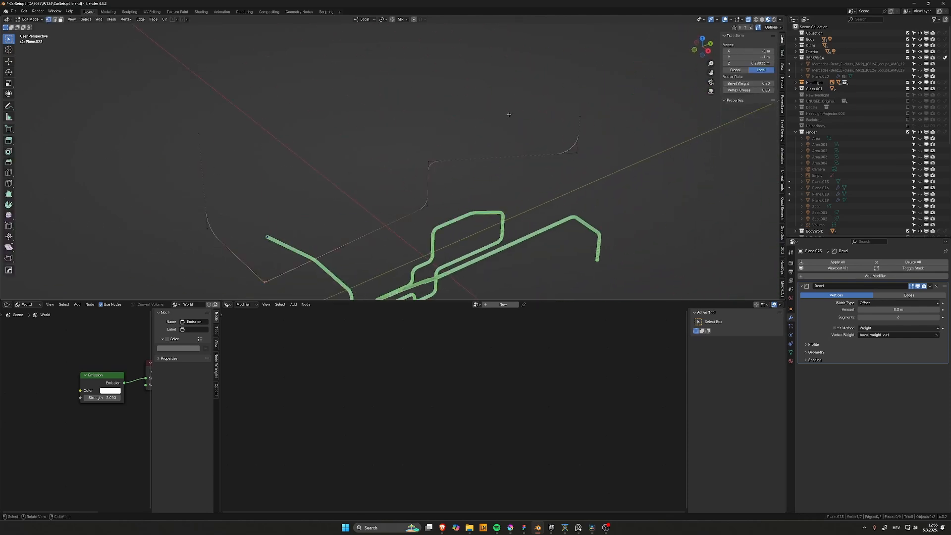
pyautogui.press('g')
pyautogui.press('z')
pyautogui.click(604, 134)
pyautogui.moveTo(604, 134); pyautogui.dragTo(567, 161, button='middle')
pyautogui.press('g')
pyautogui.press('x')
pyautogui.click(608, 165)
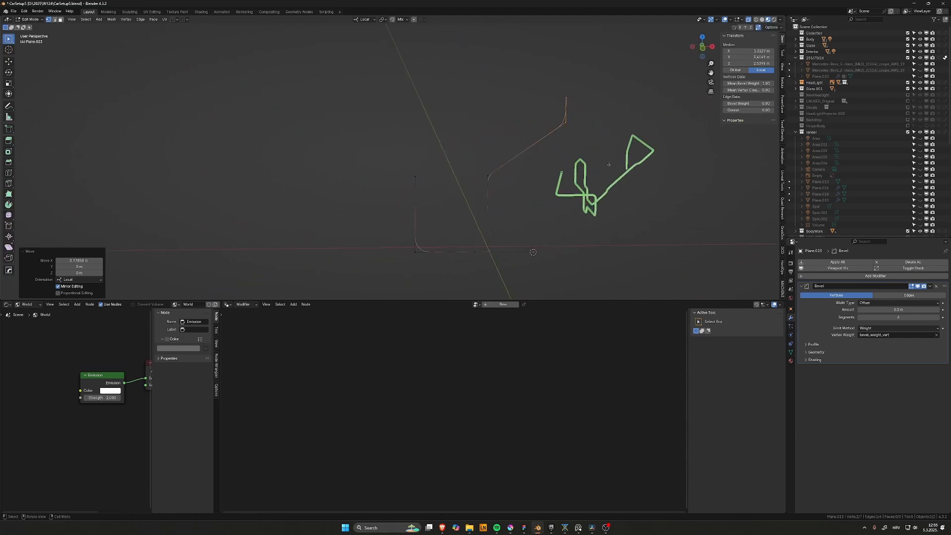
# - Move the sharper lower corner vertex about 0.47 m along local X toward the newly extruded vertical end
pyautogui.press('Tab')
pyautogui.moveTo(412, 148); pyautogui.dragTo(448, 118, button='middle')
pyautogui.press('Tab')
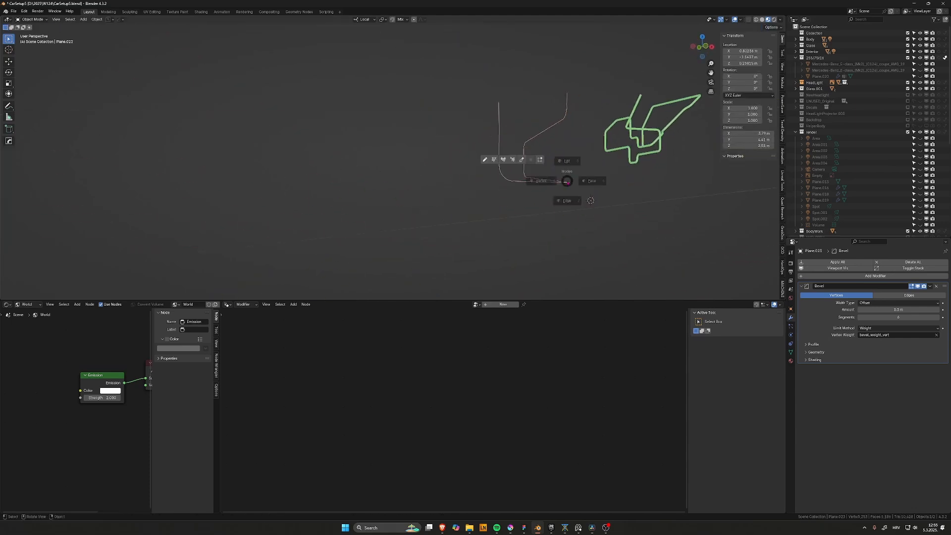
pyautogui.click(565, 161)
pyautogui.moveTo(565, 162); pyautogui.dragTo(494, 244, button='middle')
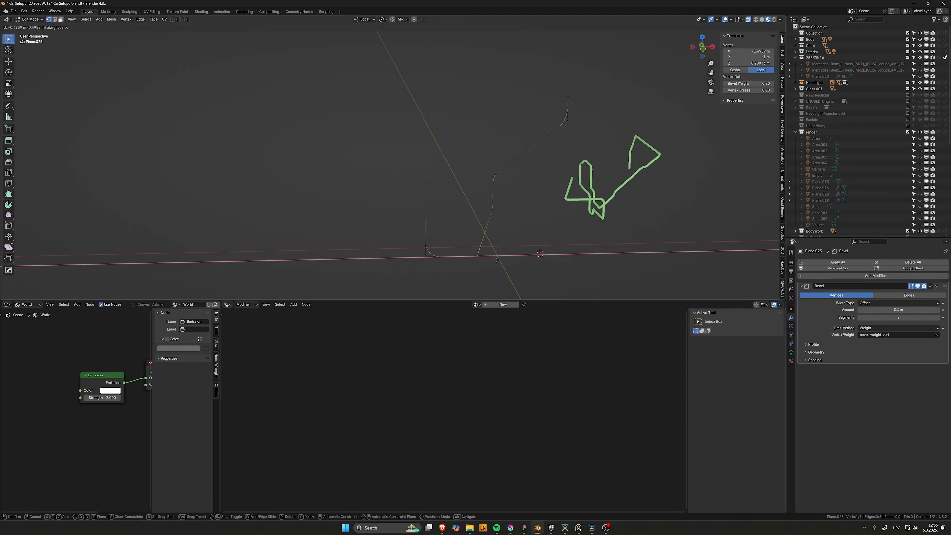
pyautogui.press('Tab')
pyautogui.click(445, 261)
pyautogui.keyDown('shift'); pyautogui.moveTo(468, 171); pyautogui.dragTo(475, 138, button='middle'); pyautogui.keyUp('shift')
pyautogui.scroll(2, 411, 199)
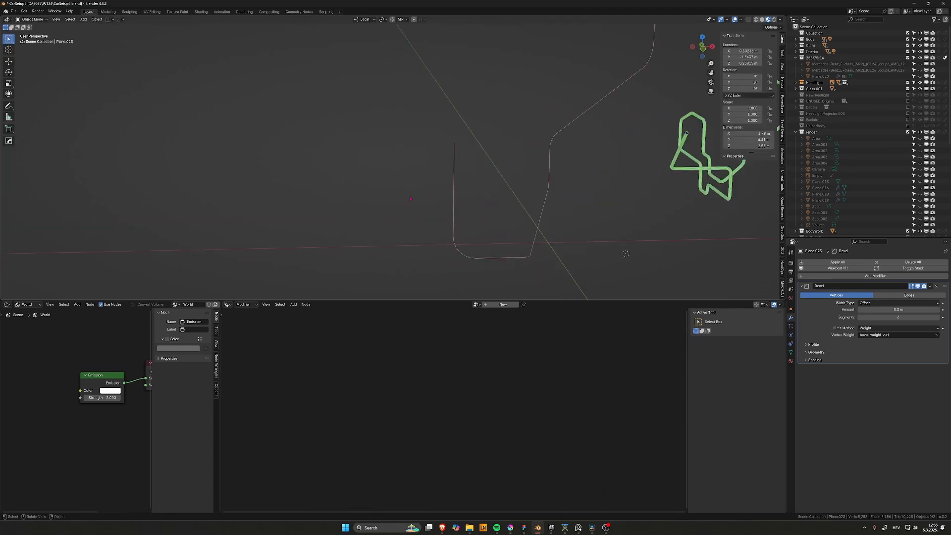
pyautogui.moveTo(625, 254); pyautogui.dragTo(527, 246, button='middle')
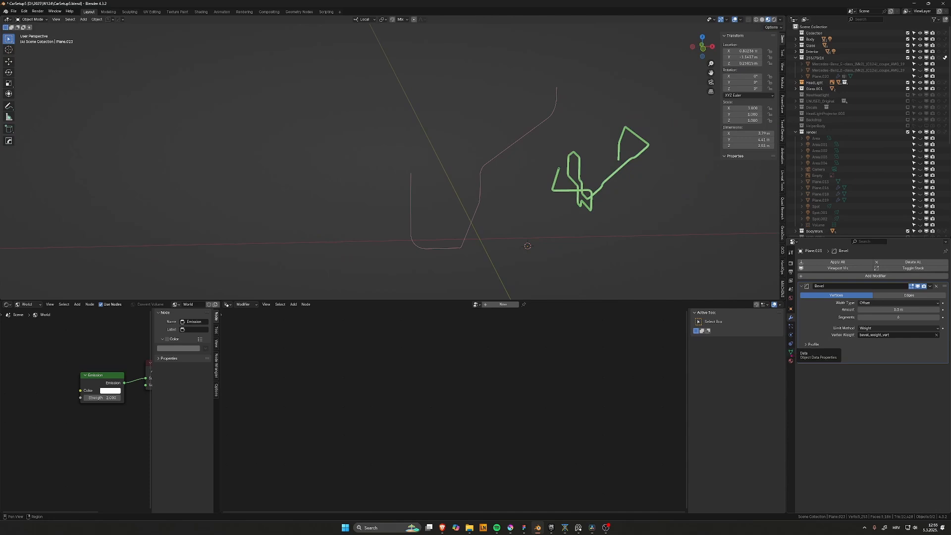
# - Try a direct vertex bevel on the lower outer corner while the Bevel modifier is active
pyautogui.hotkey('ctrl', 'Tab')
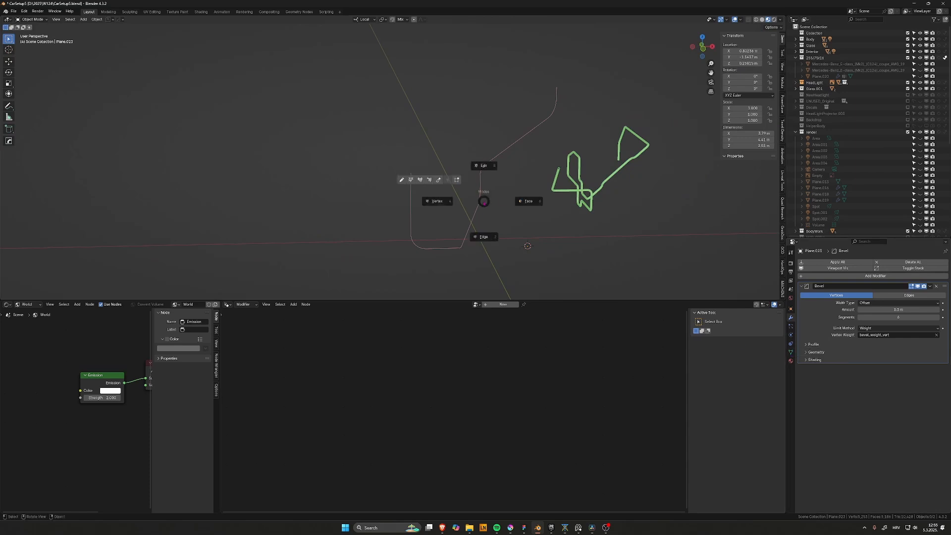
pyautogui.click(499, 201)
pyautogui.moveTo(400, 243); pyautogui.dragTo(434, 257)
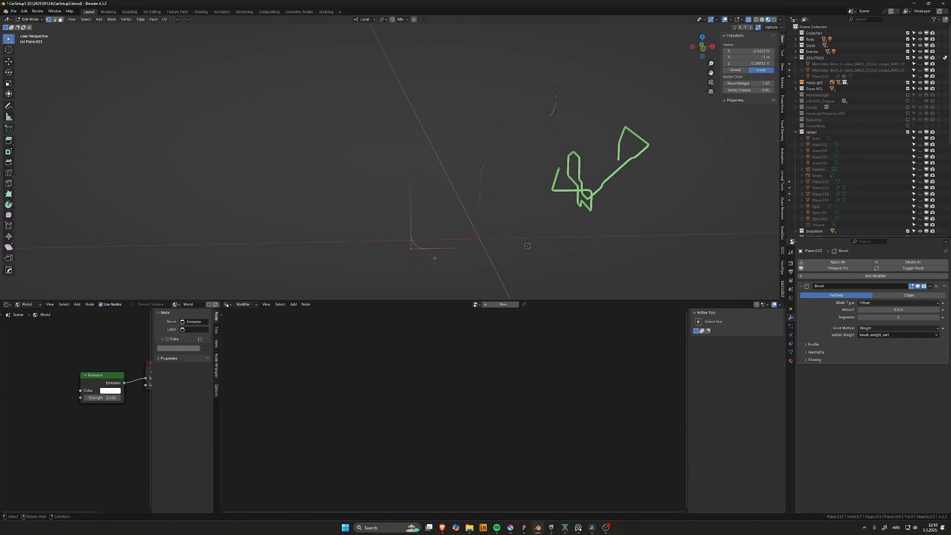
pyautogui.hotkey('ctrl', 'shift', 'b')
pyautogui.click(498, 260)
pyautogui.press('Tab')
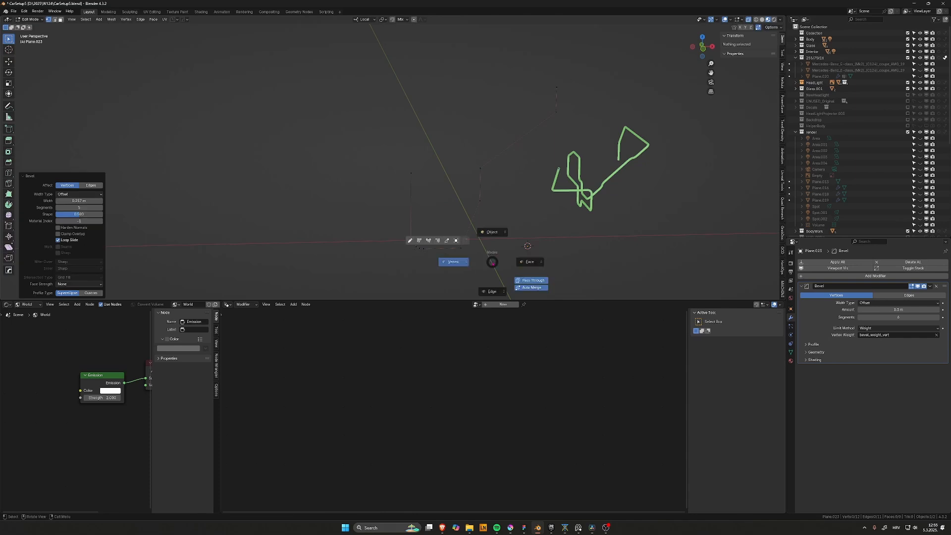
pyautogui.click(492, 229)
# - Undo the direct vertex bevel and check the restored single corner vertex and its modifier rounding
pyautogui.scroll(2, 442, 274)
pyautogui.keyDown('shift'); pyautogui.moveTo(441, 274); pyautogui.dragTo(458, 225, button='middle'); pyautogui.keyUp('shift')
pyautogui.press('Tab')
pyautogui.click(409, 228)
pyautogui.moveTo(396, 210); pyautogui.dragTo(293, 203, button='middle')
pyautogui.click(333, 205)
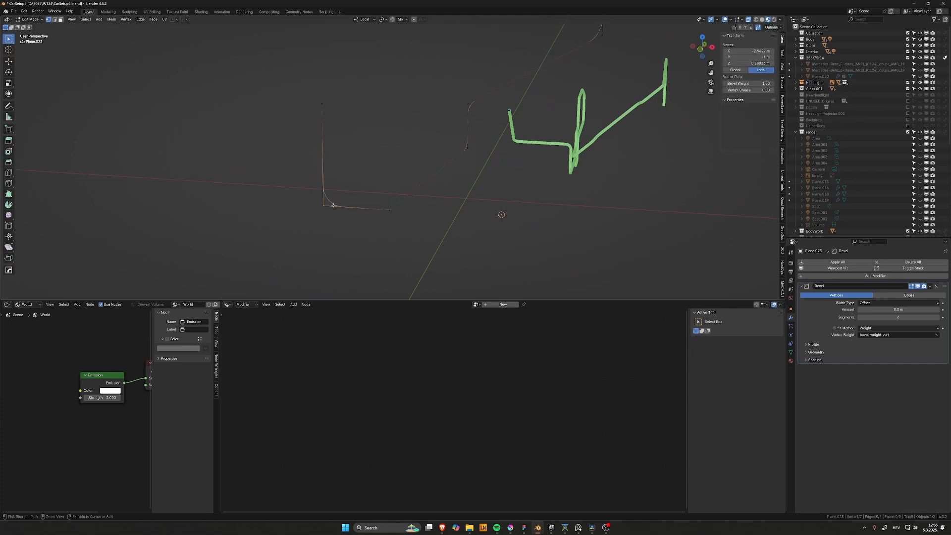
pyautogui.hotkey('ctrl', 'Tab')
pyautogui.click(317, 212)
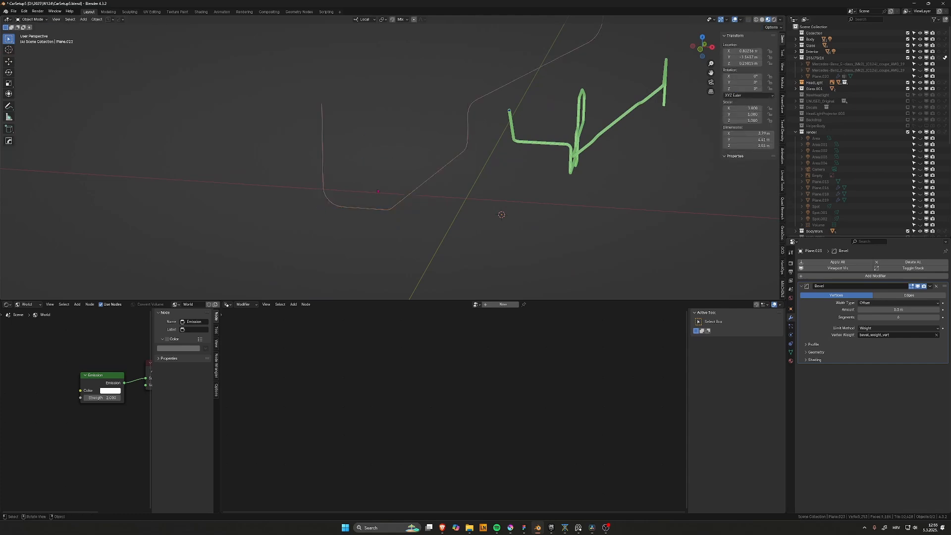
# - Add a Geometry Nodes modifier below the Bevel modifier and assign the existing PIPING node group
pyautogui.keyDown('shift'); pyautogui.moveTo(497, 181); pyautogui.dragTo(506, 191, button='middle'); pyautogui.keyUp('shift')
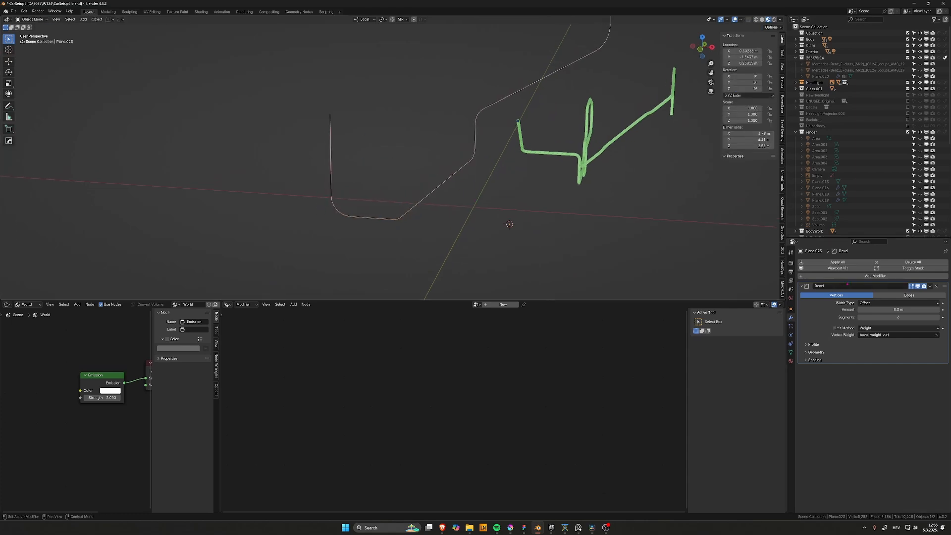
pyautogui.click(850, 276)
pyautogui.click(844, 279)
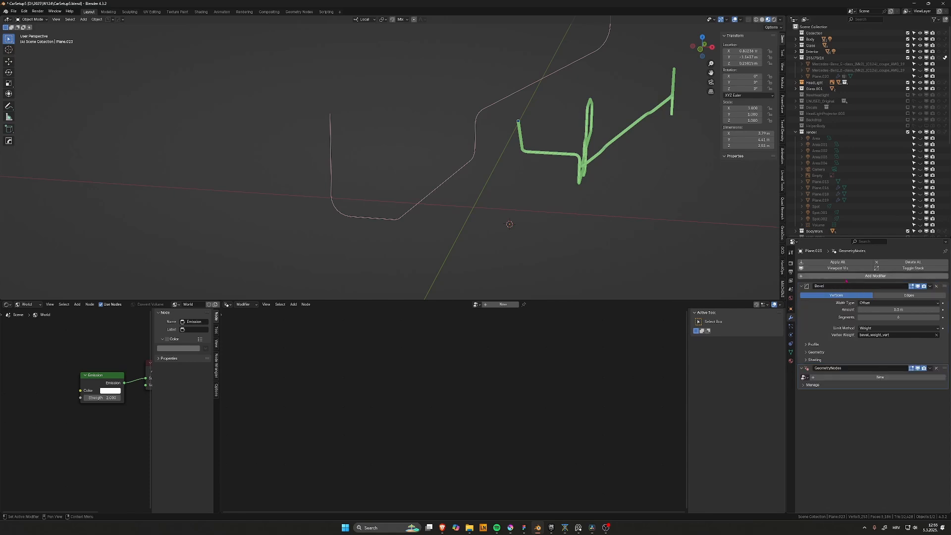
pyautogui.click(803, 377)
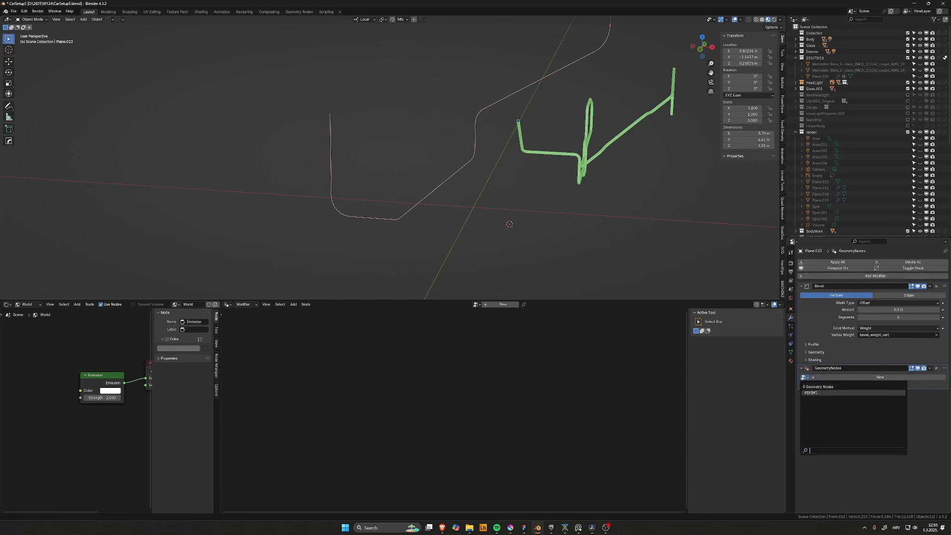
pyautogui.click(822, 394)
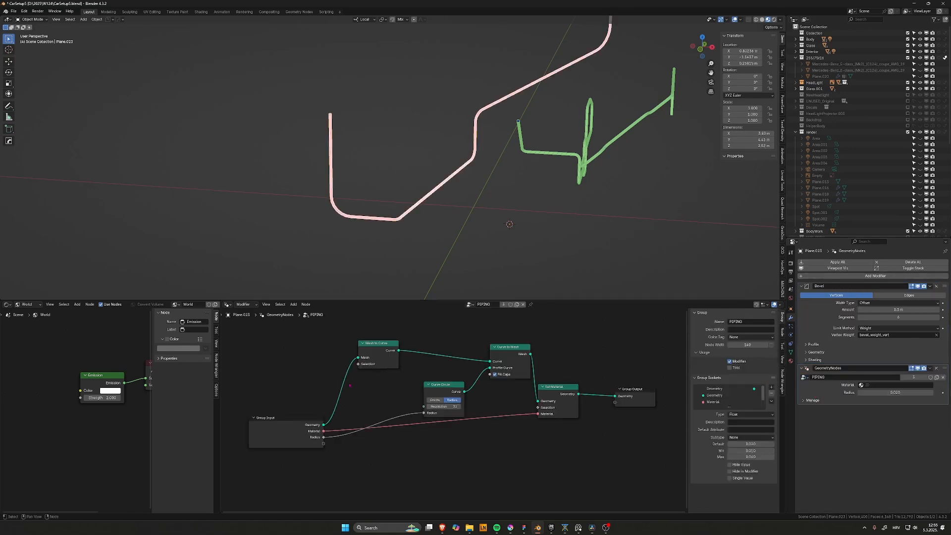
# - Enlarge the node editor to full screen to examine the PIPING node tree
pyautogui.scroll(2, 280, 368)
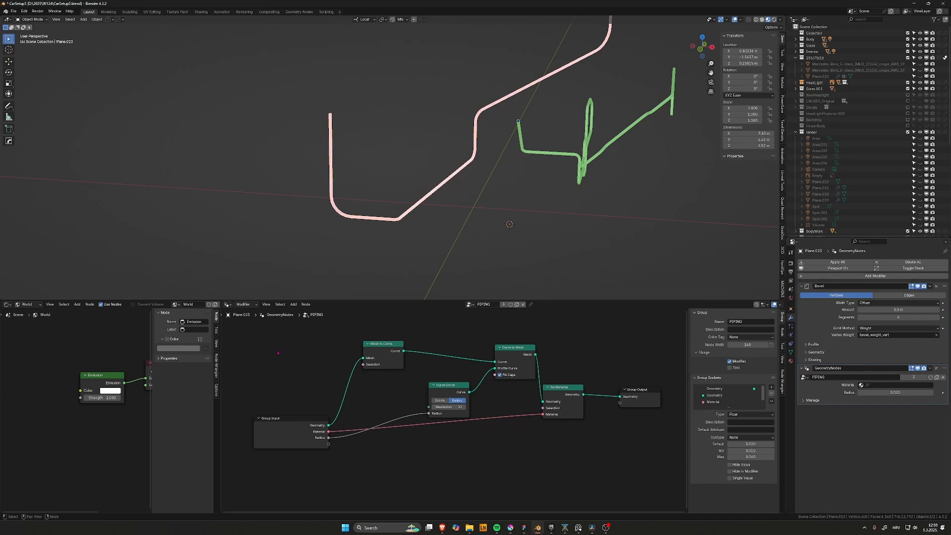
pyautogui.hotkey('ctrl', 'space')
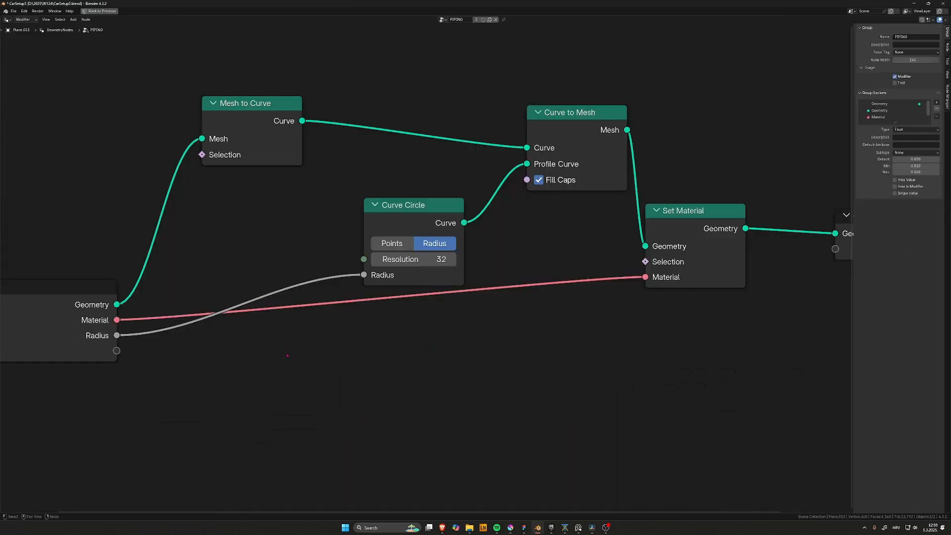
# - Move the Curve Circle and Curve to Mesh nodes together slightly upward, and nudge the Mesh to Curve node
pyautogui.press('Home')
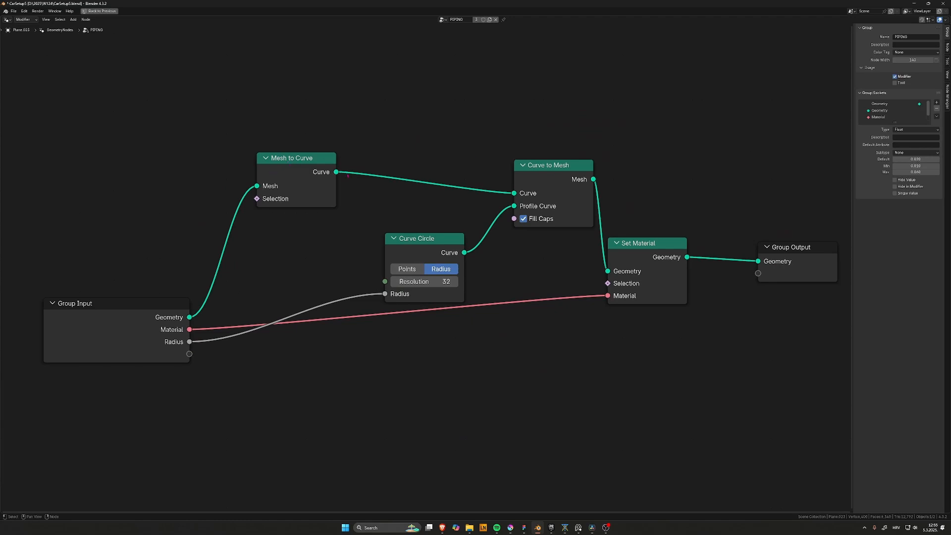
pyautogui.moveTo(405, 129); pyautogui.dragTo(551, 268)
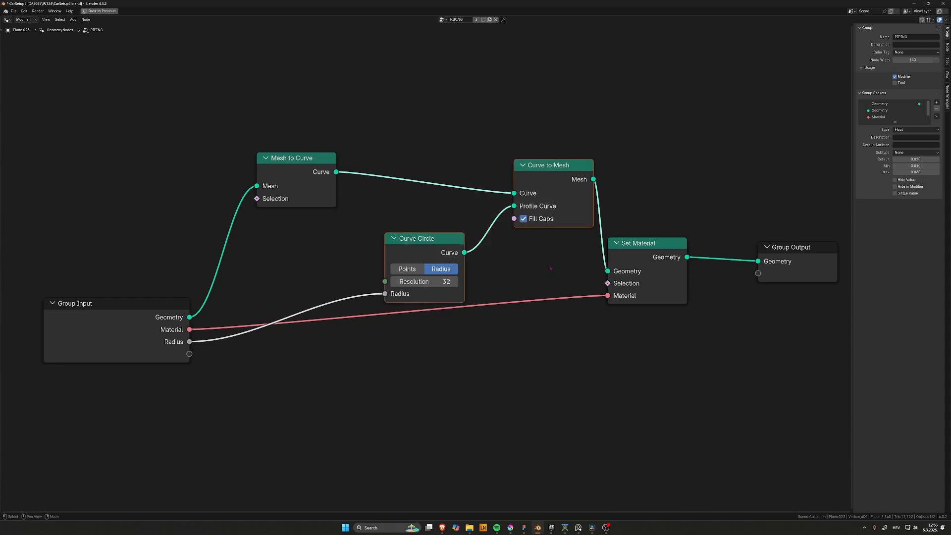
pyautogui.moveTo(555, 172); pyautogui.dragTo(549, 158)
pyautogui.click(263, 143)
pyautogui.moveTo(277, 159); pyautogui.dragTo(280, 160)
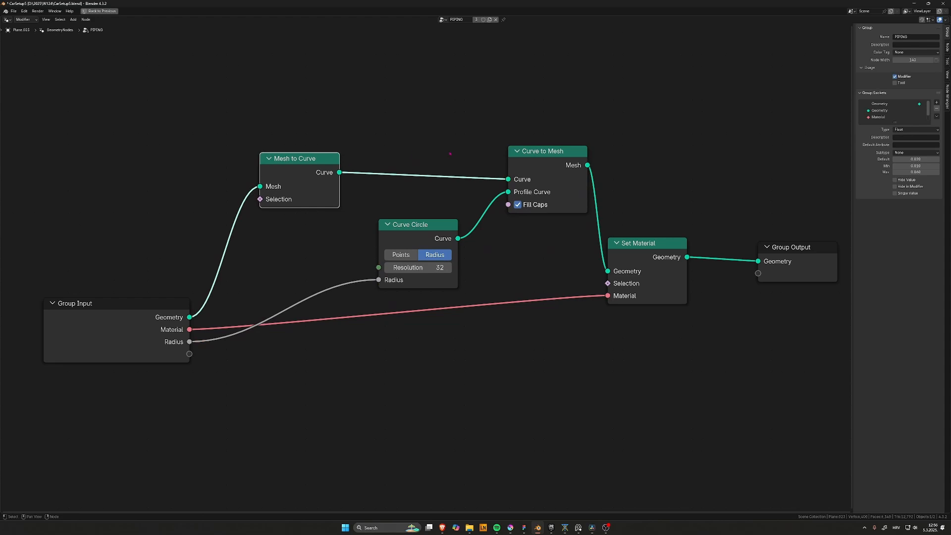
# - Tidy the PIPING tree by slightly repositioning the Curve Circle, Curve to Mesh, Set Material, Group Output and Group Input nodes
pyautogui.moveTo(408, 225); pyautogui.dragTo(402, 225)
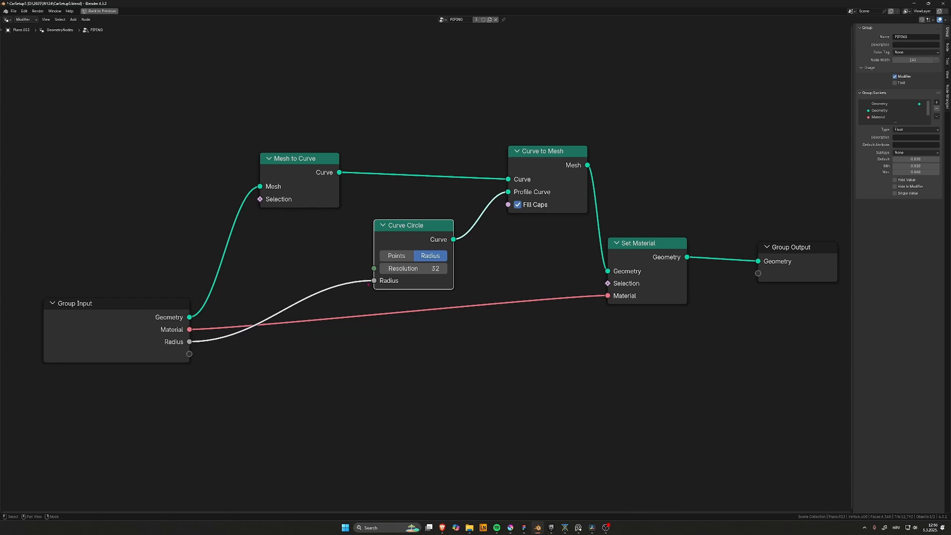
pyautogui.click(527, 131)
pyautogui.moveTo(525, 164); pyautogui.dragTo(512, 164)
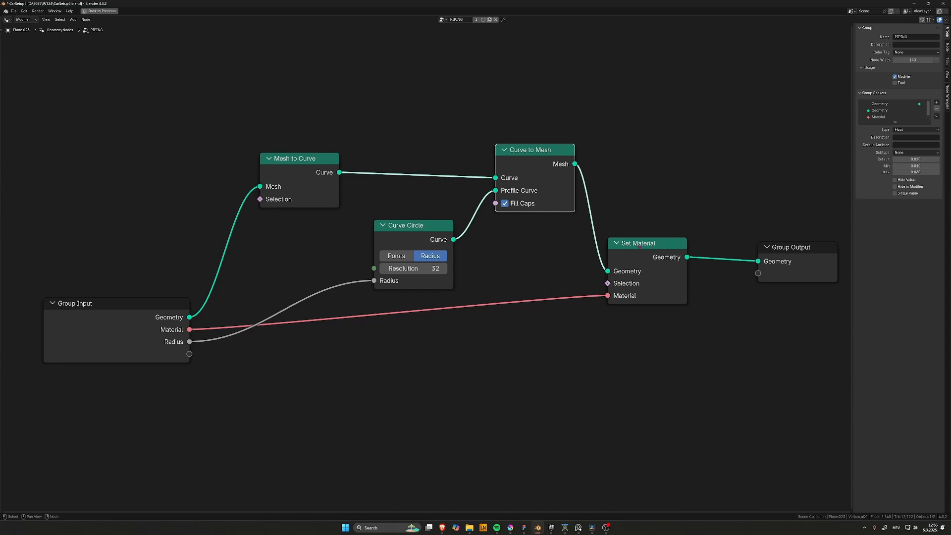
pyautogui.moveTo(639, 246); pyautogui.dragTo(647, 244)
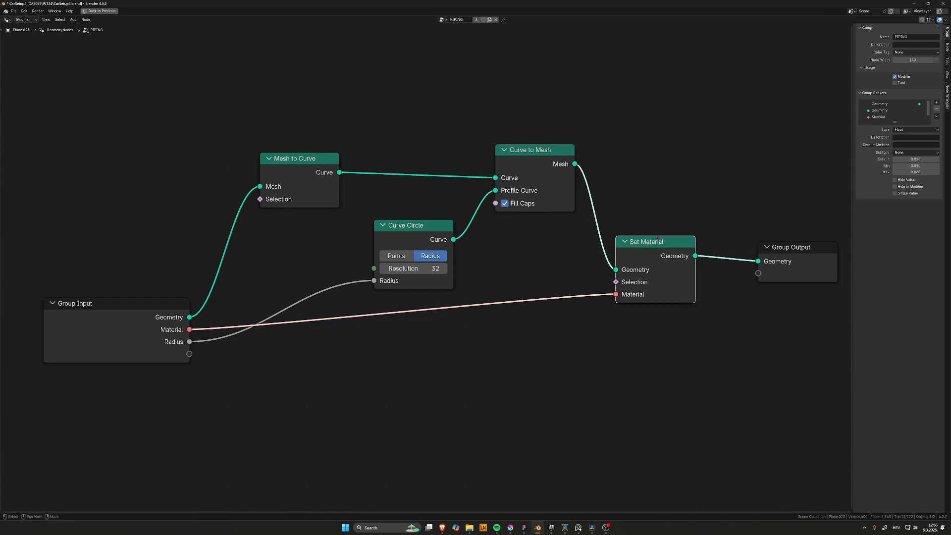
pyautogui.moveTo(784, 248); pyautogui.dragTo(776, 241)
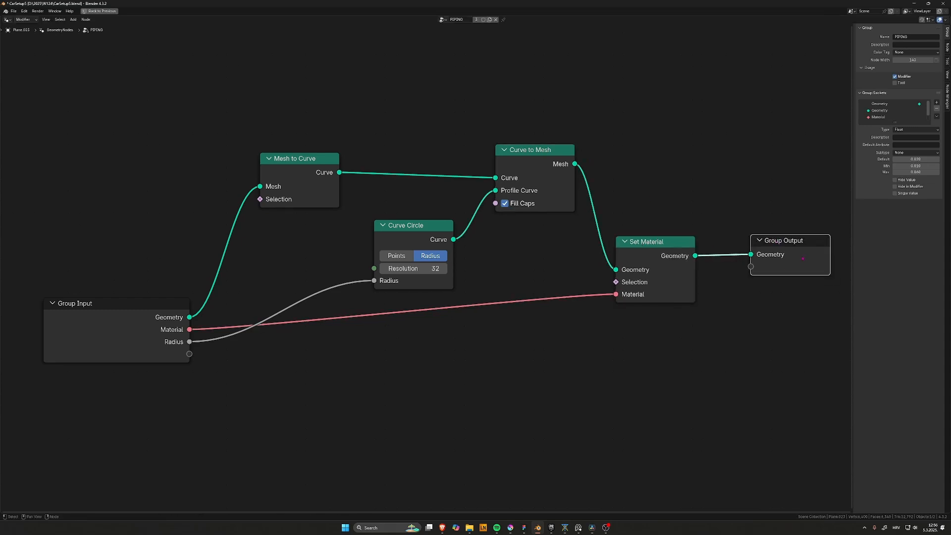
pyautogui.click(762, 190)
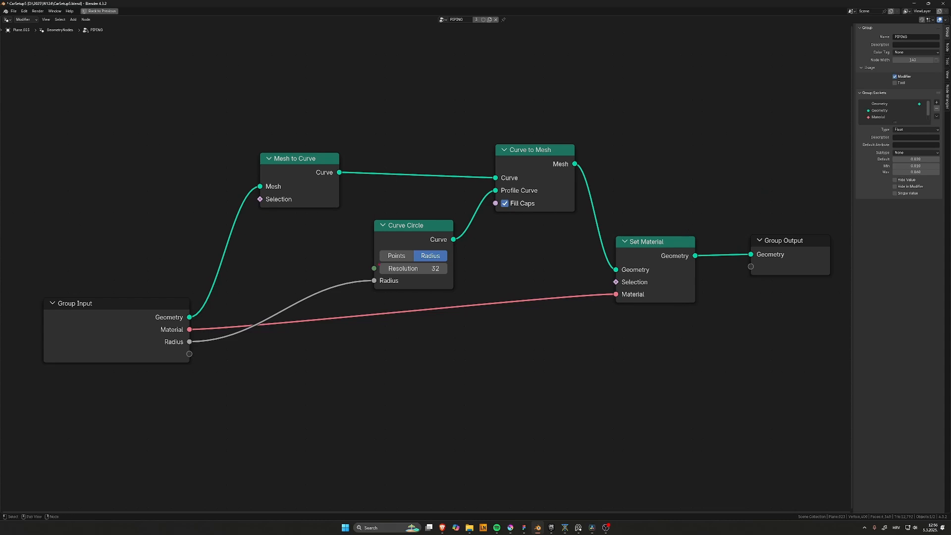
pyautogui.moveTo(136, 312); pyautogui.dragTo(125, 290)
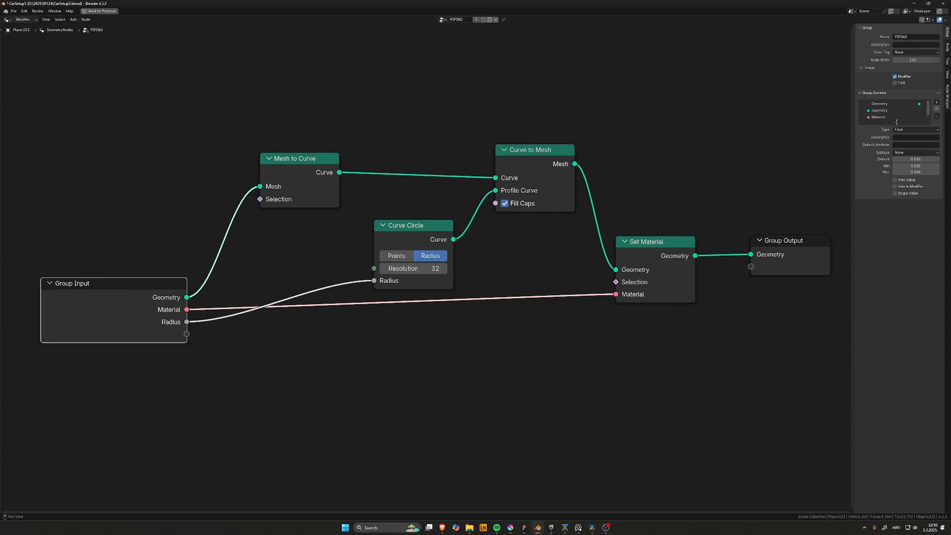
# - Lengthen the Group Sockets list to reveal the Radius socket and return the node editor to its normal size
pyautogui.moveTo(896, 121); pyautogui.dragTo(894, 149)
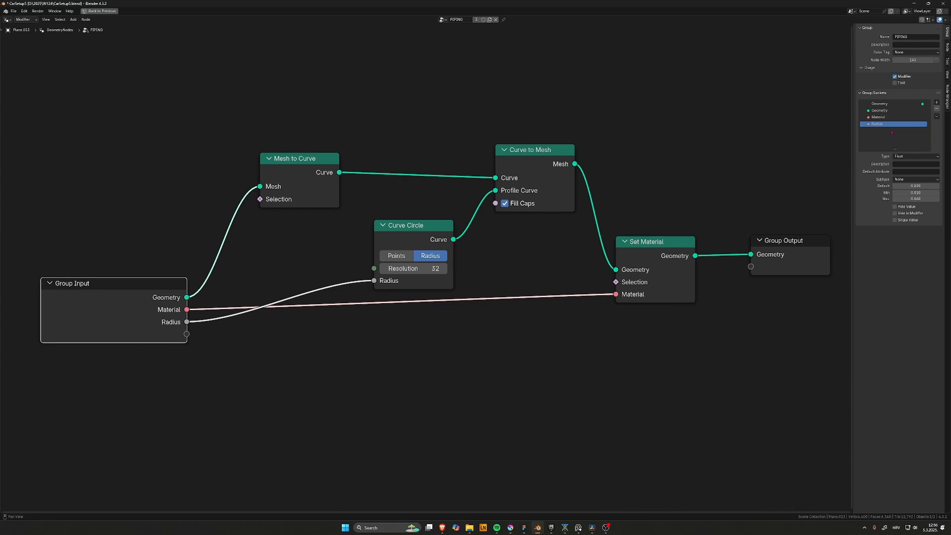
pyautogui.hotkey('ctrl', 'space')
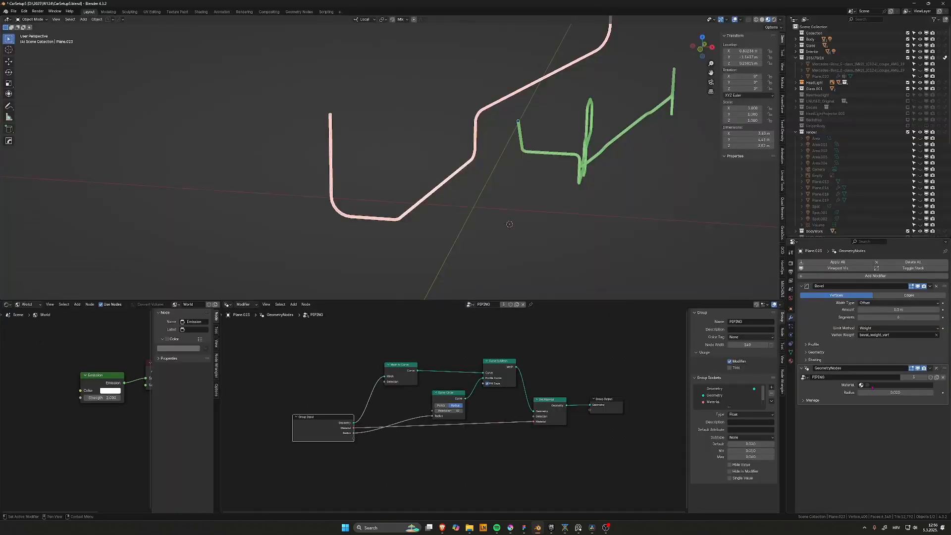
# - Assign the carpaint material in the PIPING modifier and turn off the viewport overlays to view the shaded pipe
pyautogui.click(894, 386)
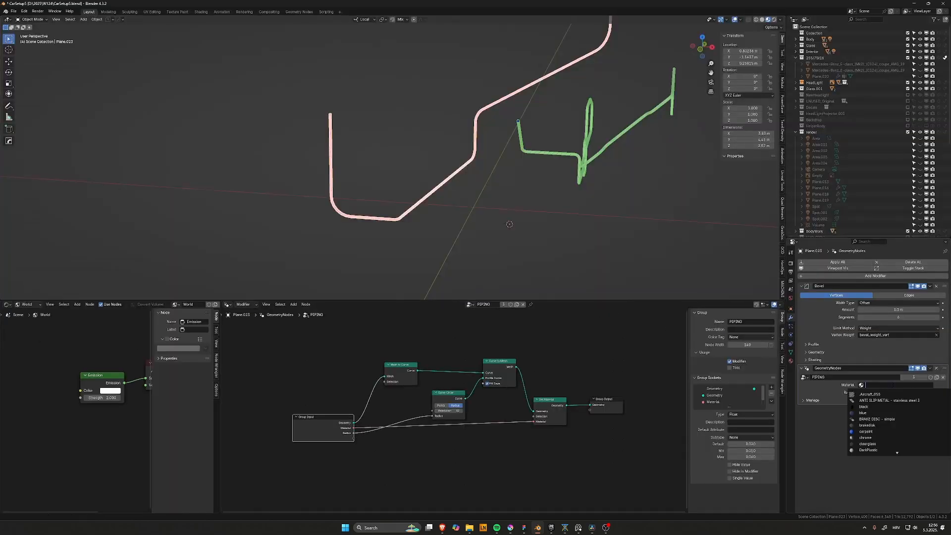
pyautogui.click(887, 427)
pyautogui.click(625, 253)
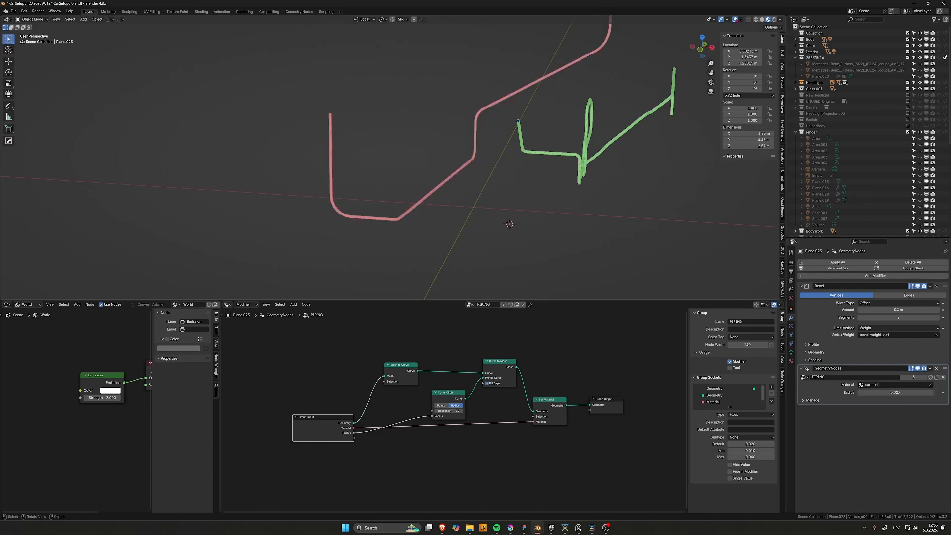
pyautogui.click(736, 20)
pyautogui.scroll(1, 477, 126)
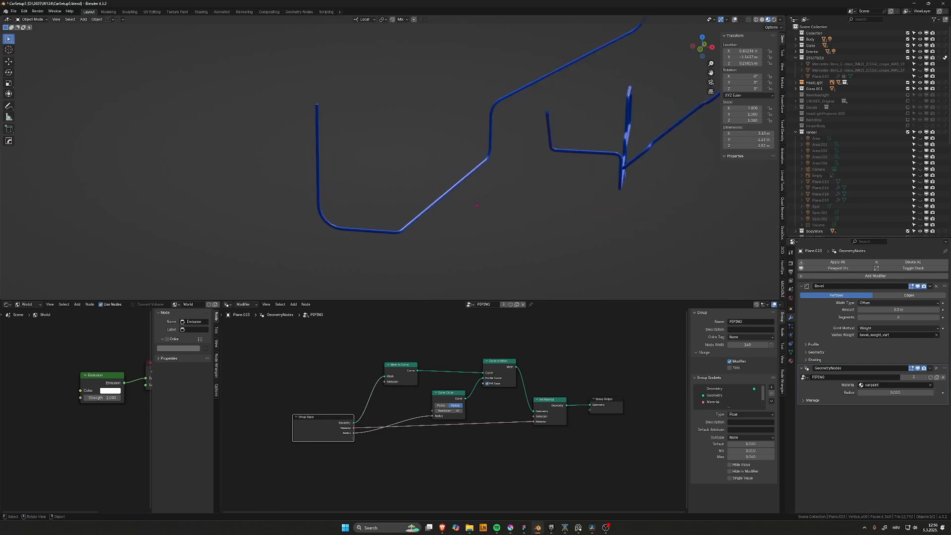
pyautogui.click(480, 168)
# - Set the PIPING modifier's material to DarkPlasticMat and its Radius to 0.060, and check the Radius group socket
pyautogui.click(879, 385)
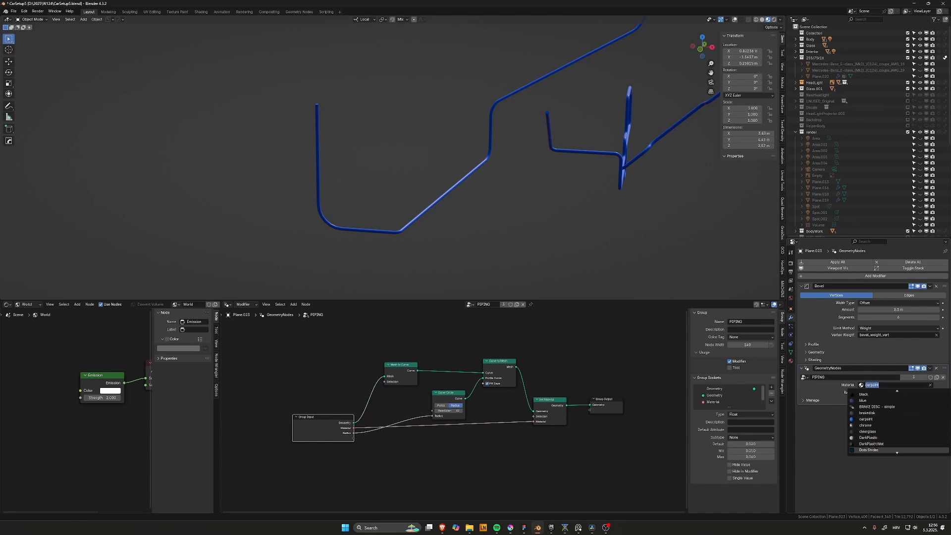
pyautogui.click(871, 444)
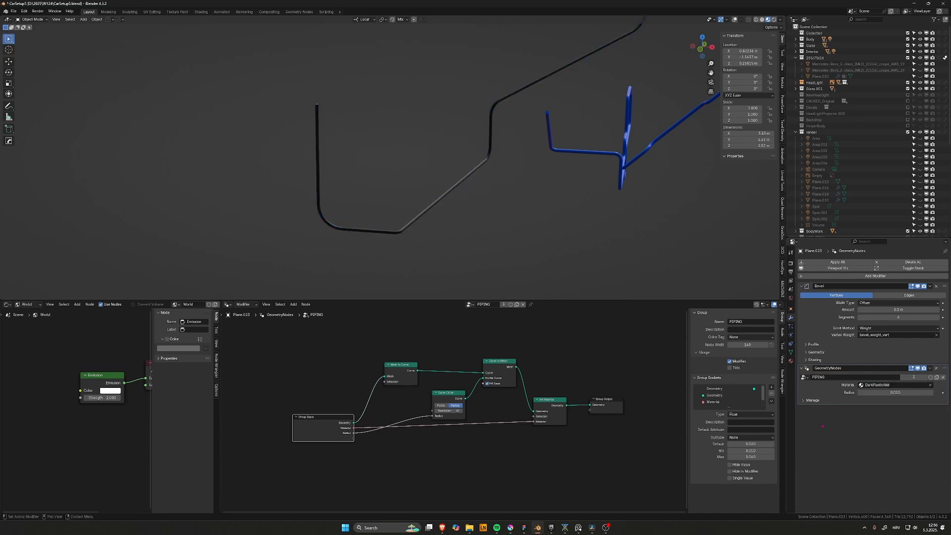
pyautogui.moveTo(884, 394); pyautogui.dragTo(903, 394)
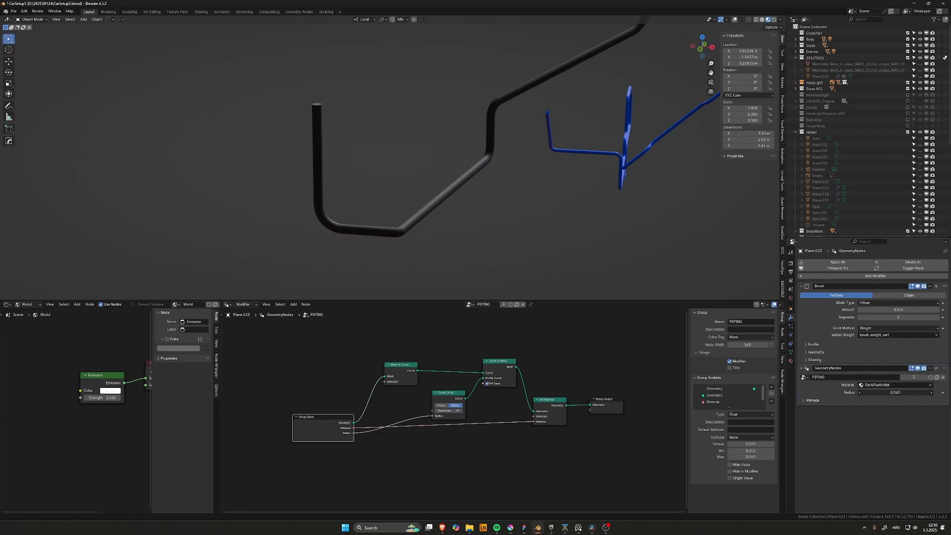
pyautogui.click(342, 463)
pyautogui.click(323, 429)
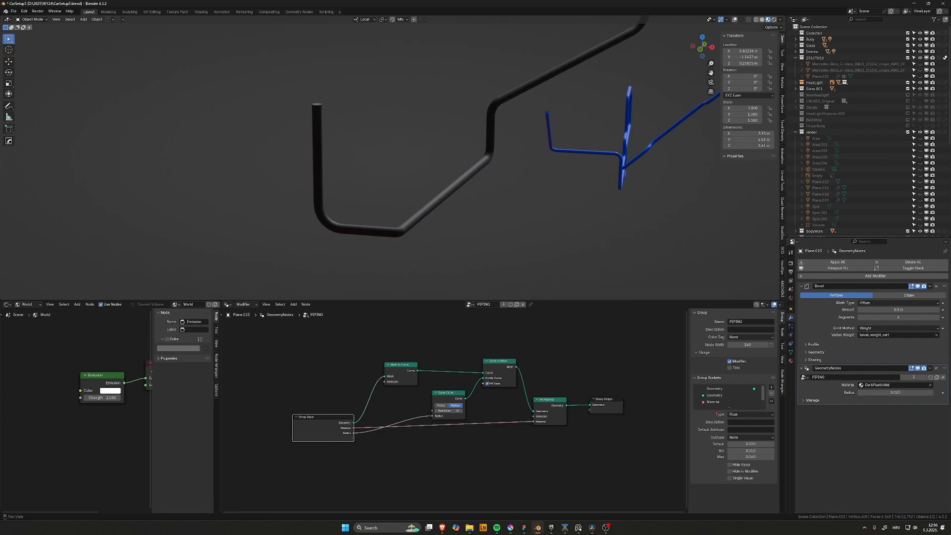
pyautogui.scroll(-1, 719, 407)
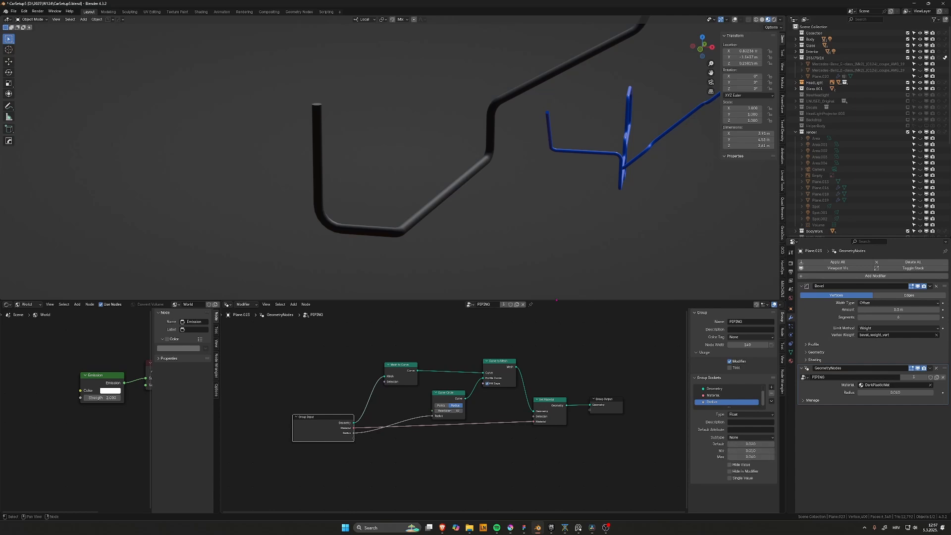
# - Reveal all hidden objects and view the car together with its pipes from the front
pyautogui.scroll(-2, 507, 231)
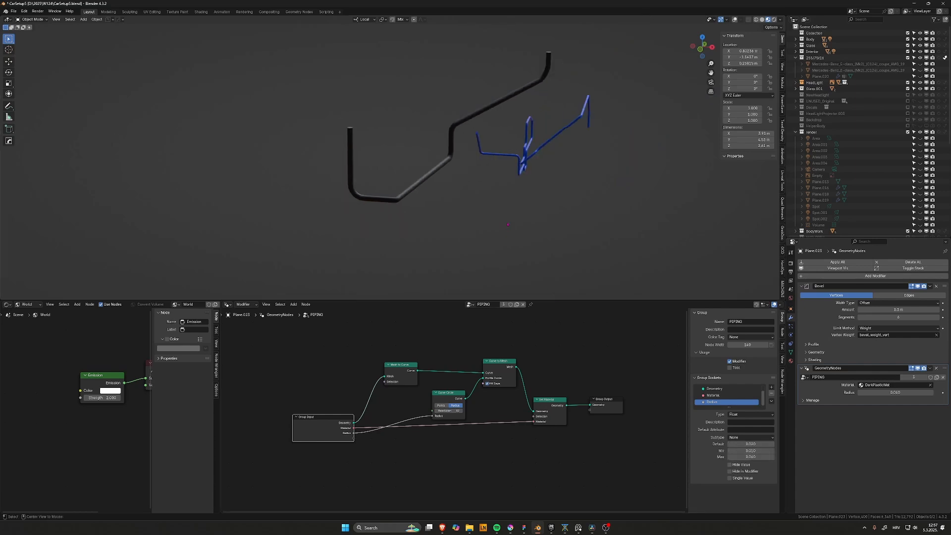
pyautogui.hotkey('alt', 'h')
pyautogui.moveTo(507, 224); pyautogui.dragTo(474, 188, button='middle')
pyautogui.scroll(2, 474, 188)
pyautogui.moveTo(545, 130); pyautogui.dragTo(567, 125, button='middle')
pyautogui.moveTo(597, 189); pyautogui.dragTo(457, 195, button='middle')
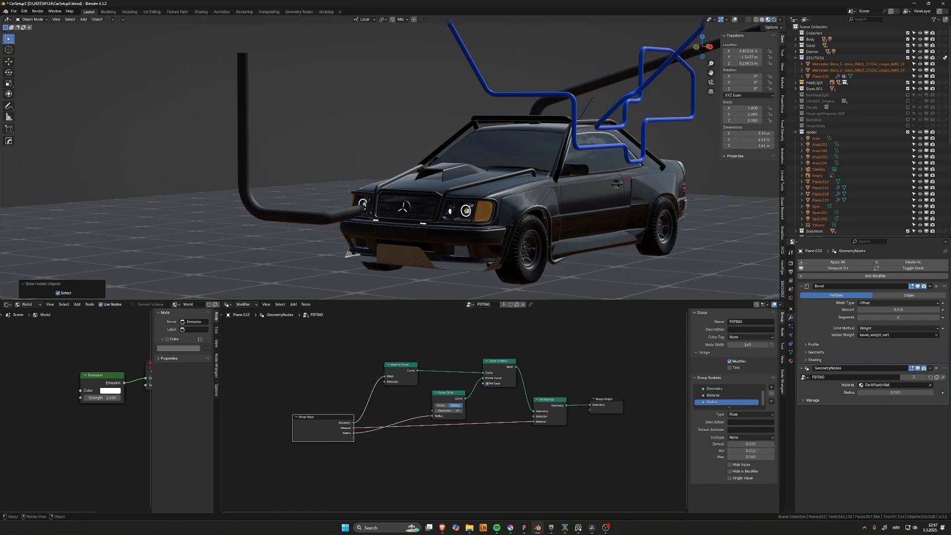
# - Select the dark pipe and hide all other objects to isolate it
pyautogui.click(286, 217)
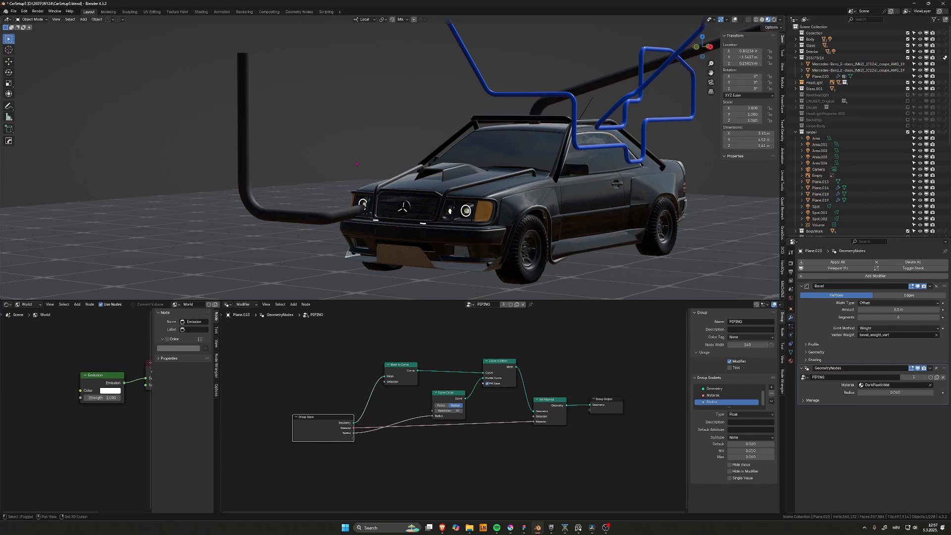
pyautogui.hotkey('shift', 'h')
pyautogui.keyDown('shift'); pyautogui.moveTo(501, 122); pyautogui.dragTo(553, 200, button='middle'); pyautogui.keyUp('shift')
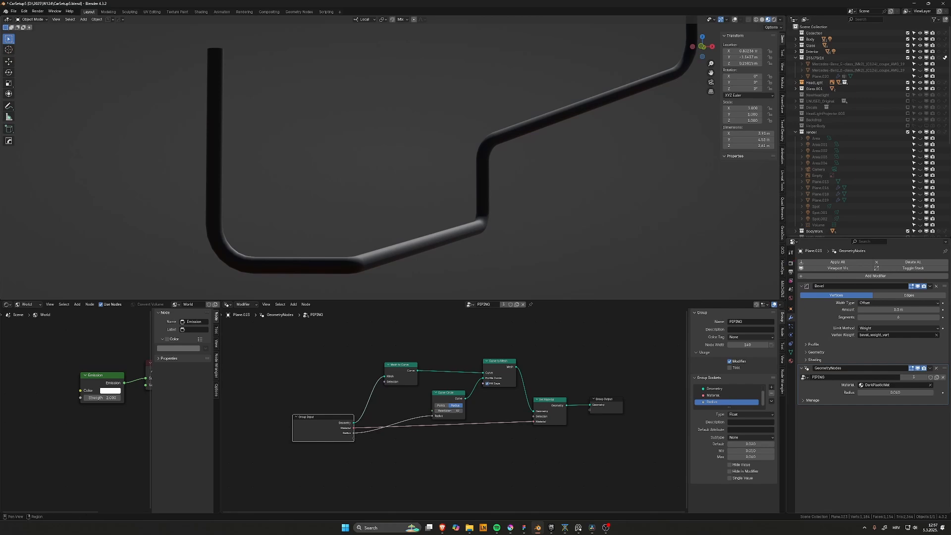
# - Open the pipe for mesh editing with overlays shown and select its lower outer corner vertex
pyautogui.press('Tab')
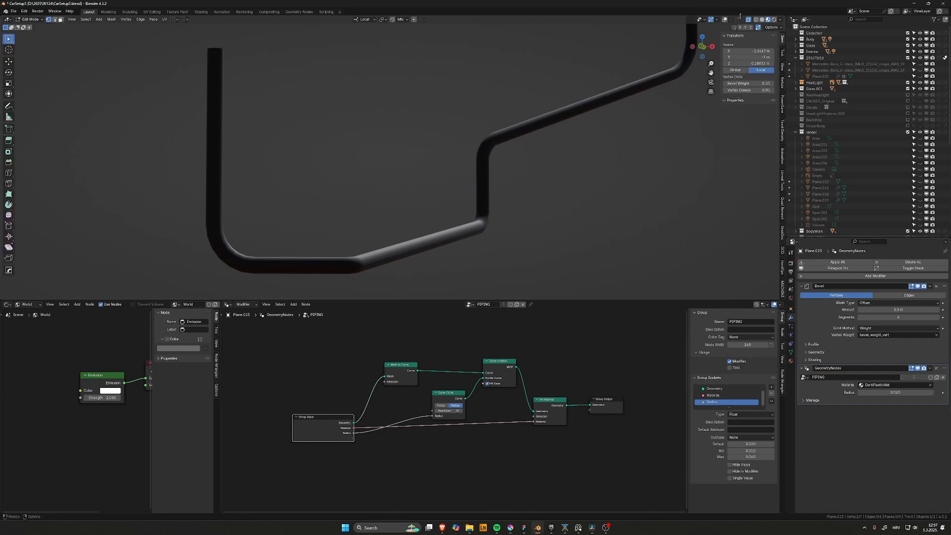
pyautogui.press('Tab')
pyautogui.click(464, 173)
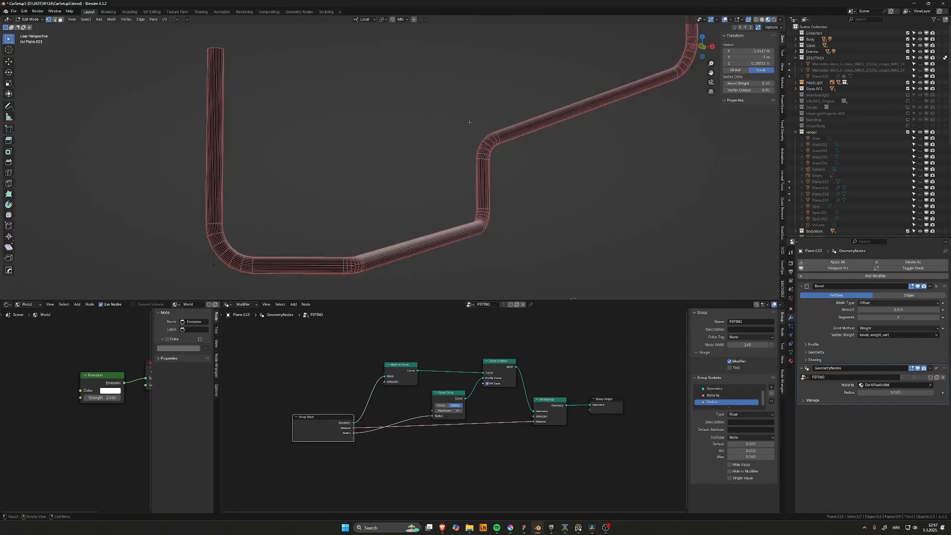
pyautogui.moveTo(471, 120); pyautogui.dragTo(505, 239)
pyautogui.scroll(-2, 538, 200)
pyautogui.click(540, 193)
pyautogui.moveTo(350, 209); pyautogui.dragTo(391, 253)
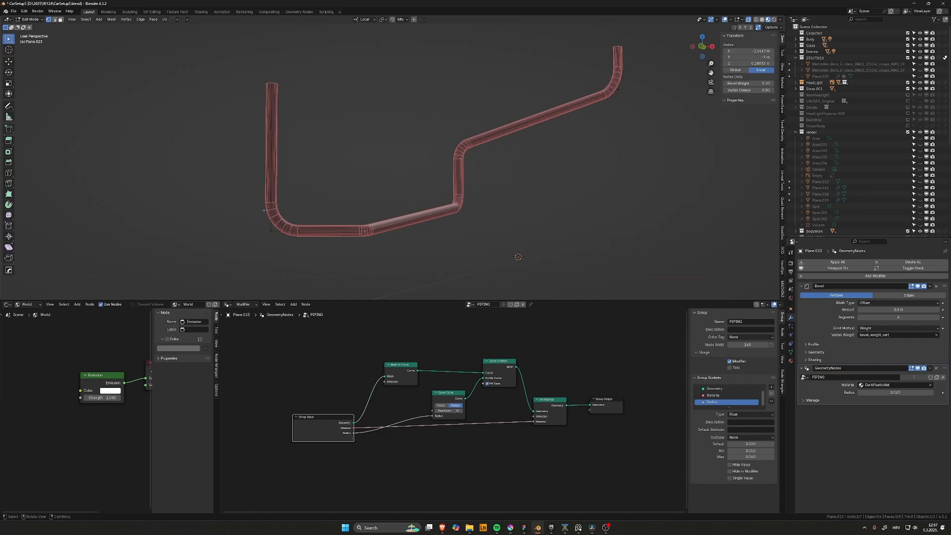
pyautogui.moveTo(251, 210); pyautogui.dragTo(293, 251)
# - Review the PIPING node tree beside the pipe and clear the node selection
pyautogui.scroll(1, 457, 411)
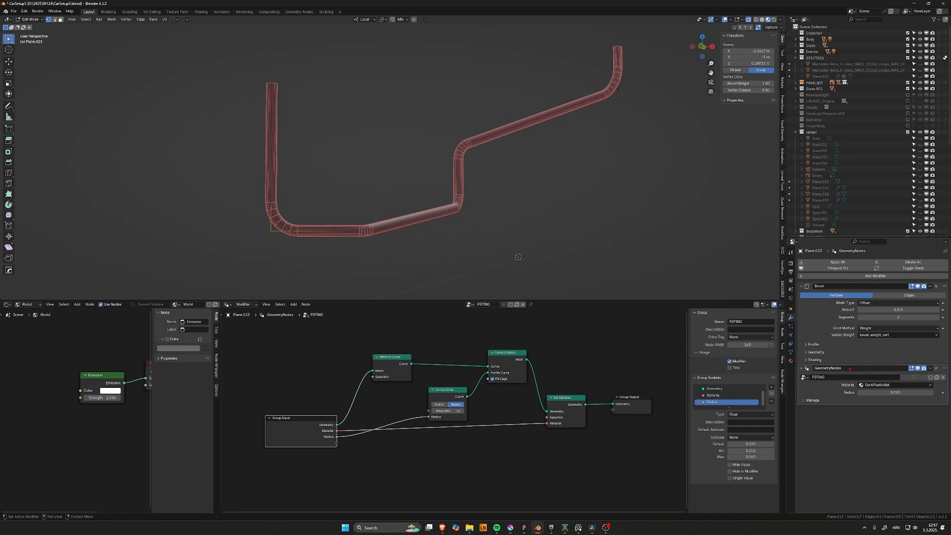
pyautogui.scroll(1, 289, 397)
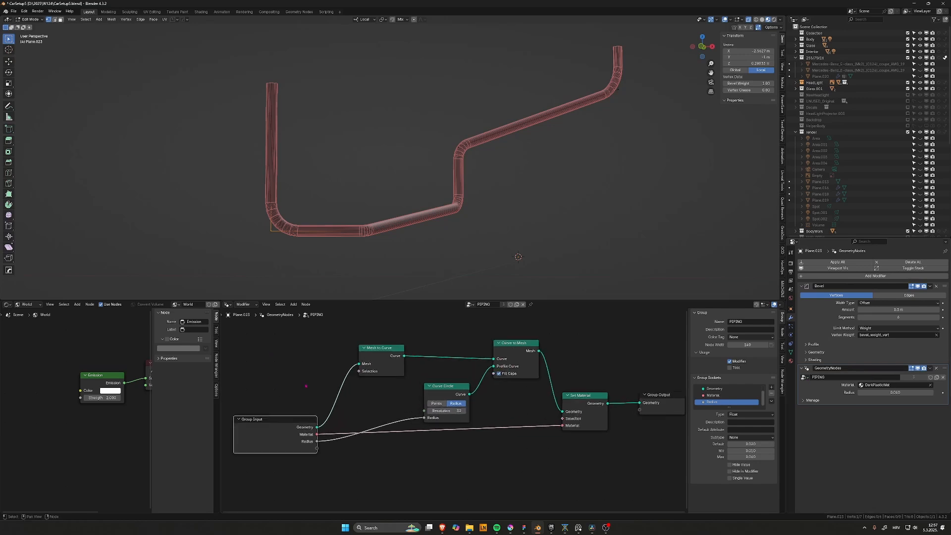
pyautogui.scroll(-1, 306, 385)
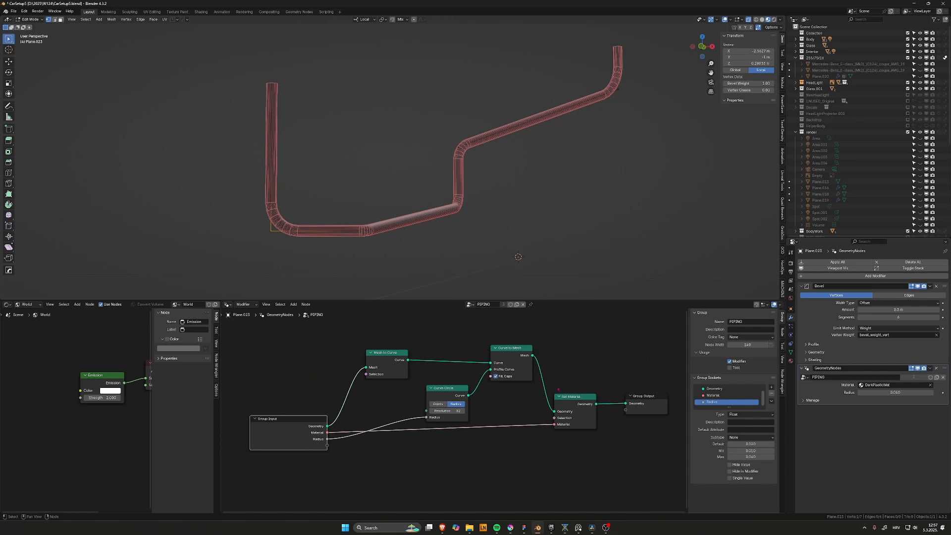
pyautogui.click(365, 404)
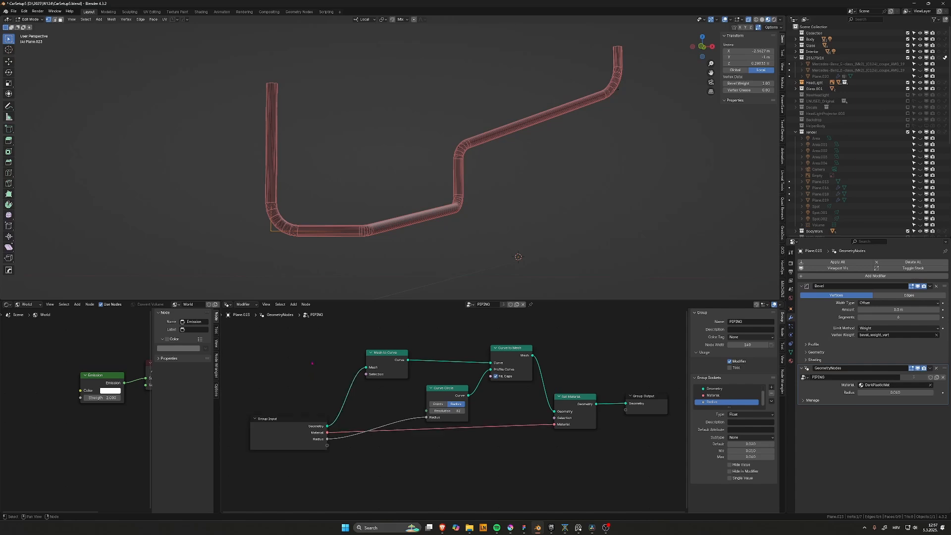
pyautogui.moveTo(612, 528)
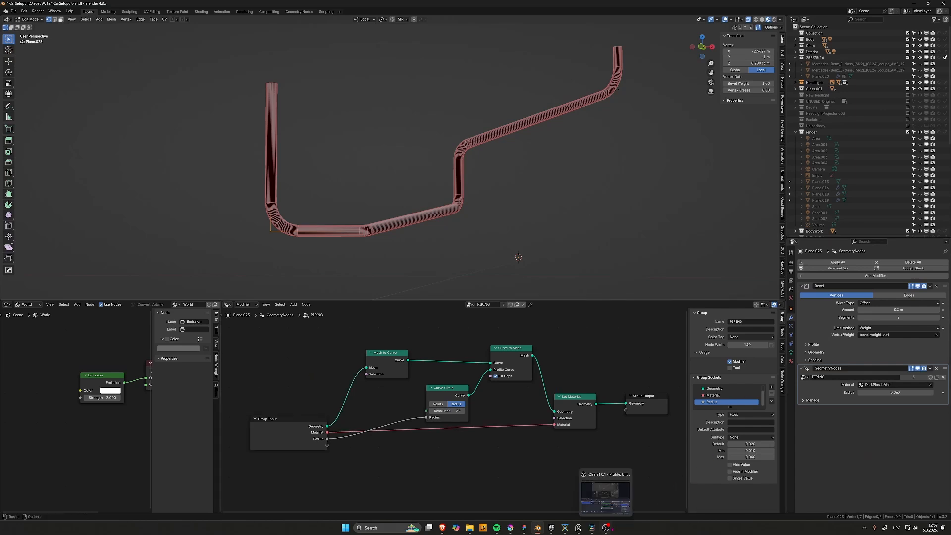